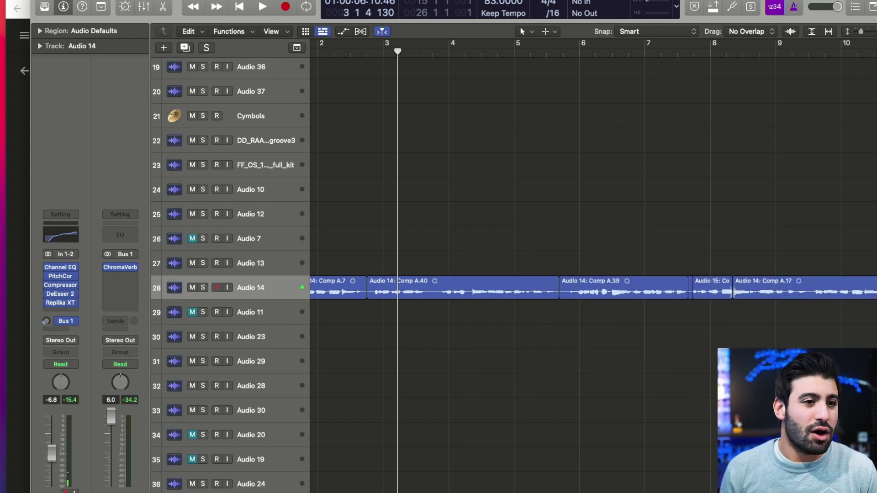
# Return the playhead to the song start and begin playback
pyautogui.press('Return')
pyautogui.press('space')
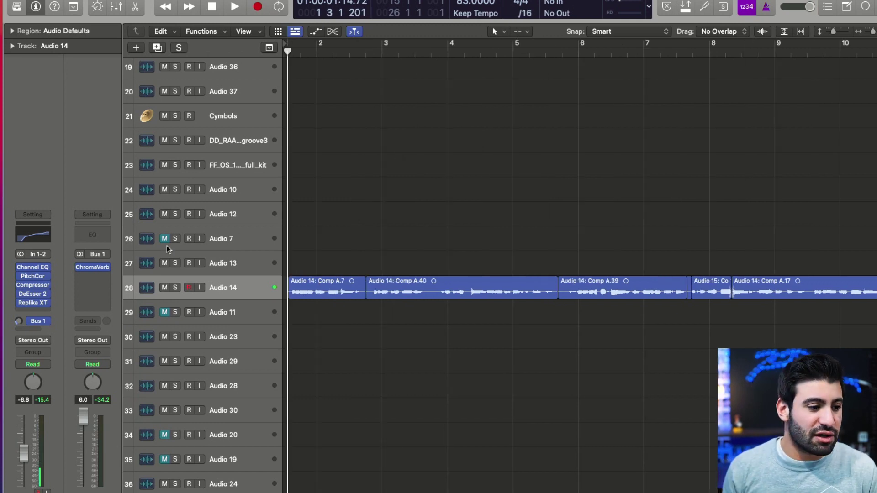
# Open the Mixer at the Audio 14 strip and inspect its Channel EQ and insert plug-in menu
pyautogui.press('x')
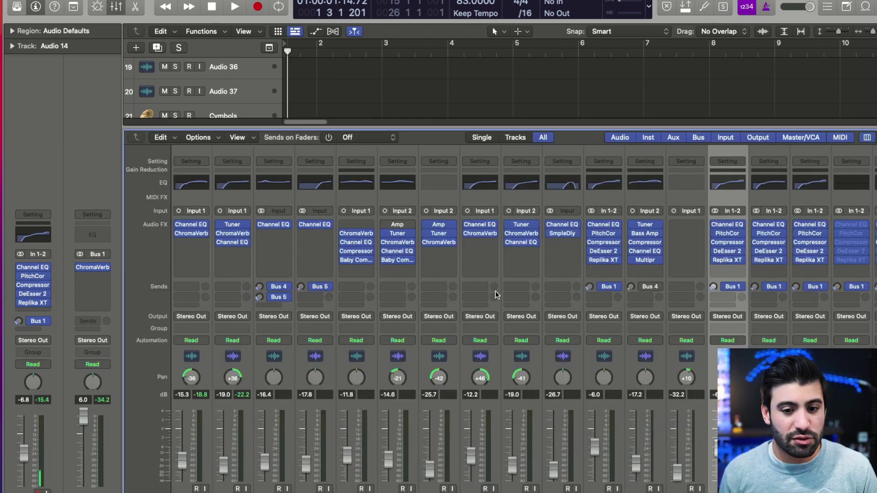
pyautogui.hscroll(10, 495, 291)
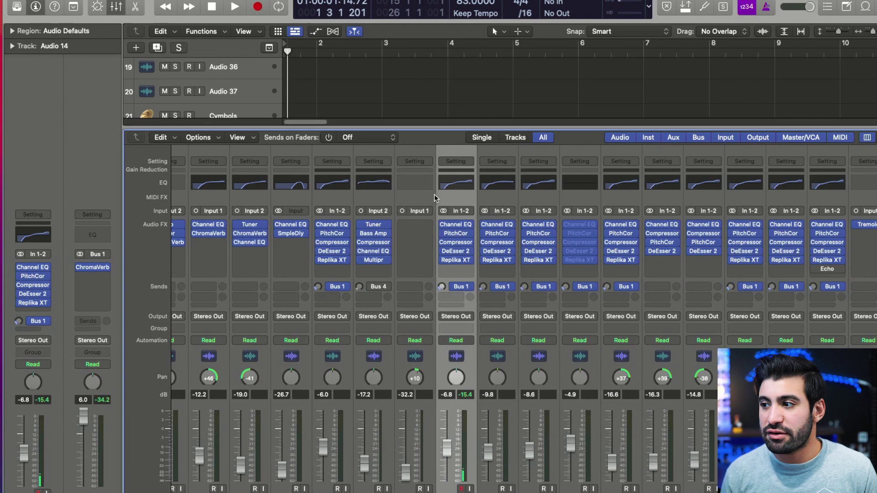
pyautogui.click(457, 225)
pyautogui.click(318, 111)
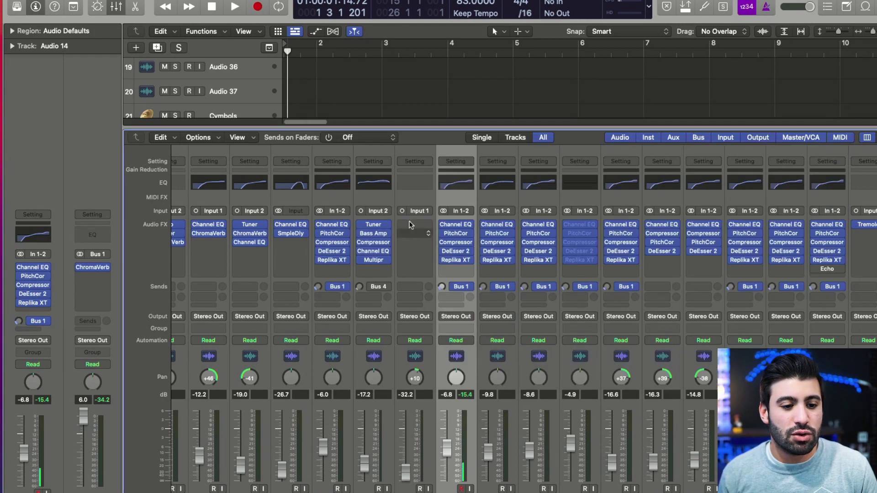
pyautogui.click(454, 226)
pyautogui.moveTo(454, 226); pyautogui.dragTo(455, 228)
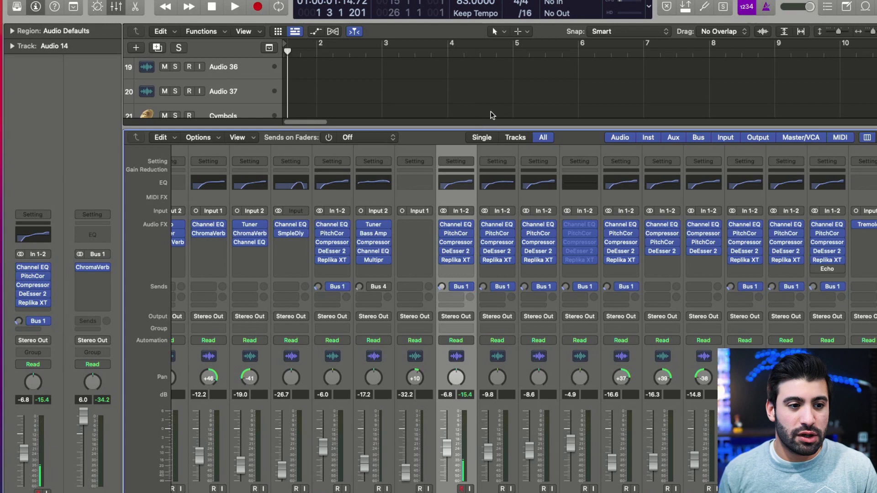
# Close the mixer and play the soloed Audio 14 vocal with taller track rows
pyautogui.press('x')
pyautogui.press('space')
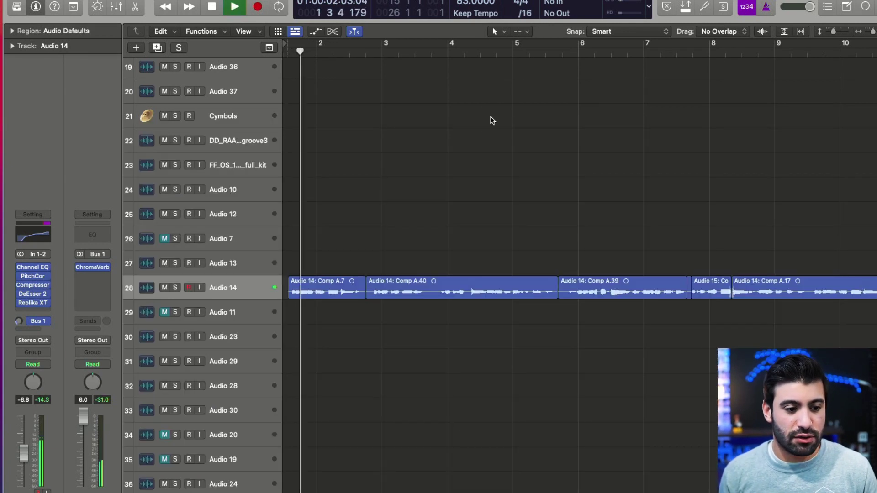
pyautogui.press('super+Down')
pyautogui.press('super+Left')
pyautogui.press('s')
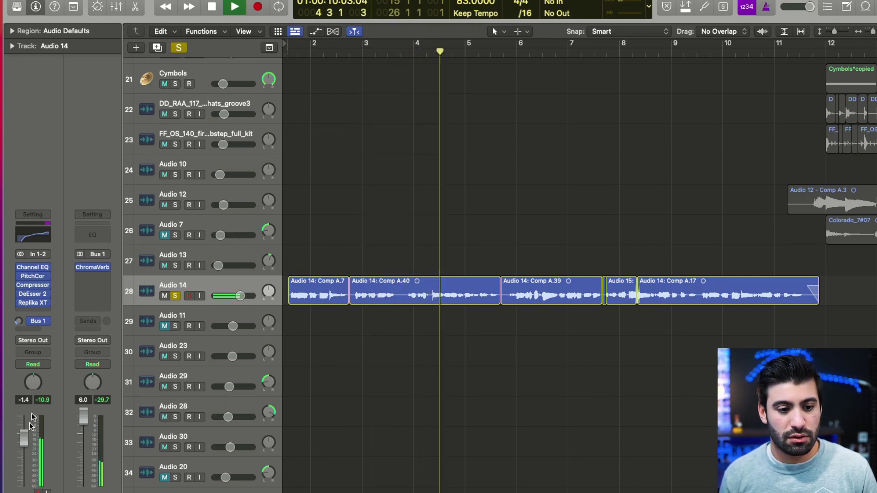
pyautogui.press('space')
# Bypass Audio 14's Channel EQ and pitch correction and play the vocal from the start
pyautogui.click(21, 267)
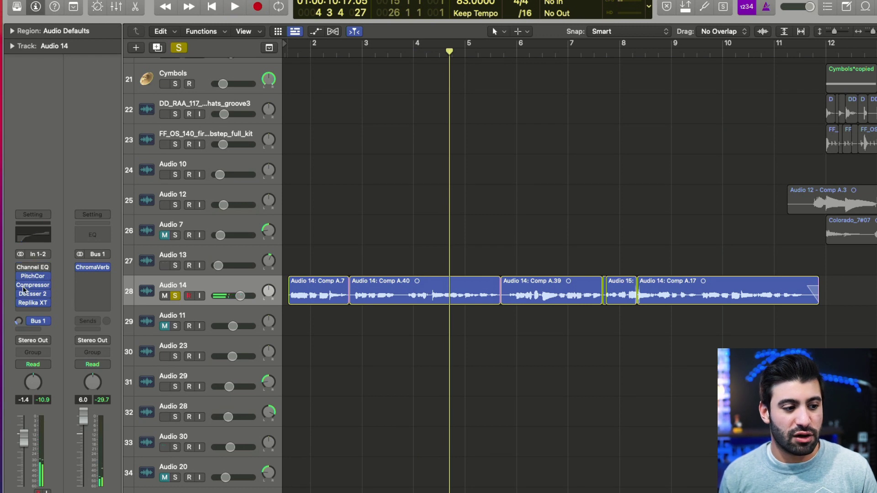
pyautogui.click(20, 275)
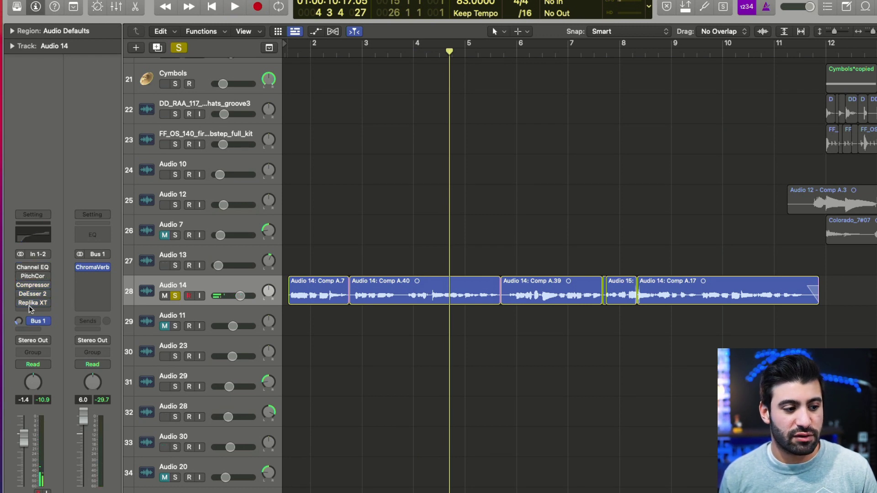
pyautogui.press('Return')
pyautogui.press('space')
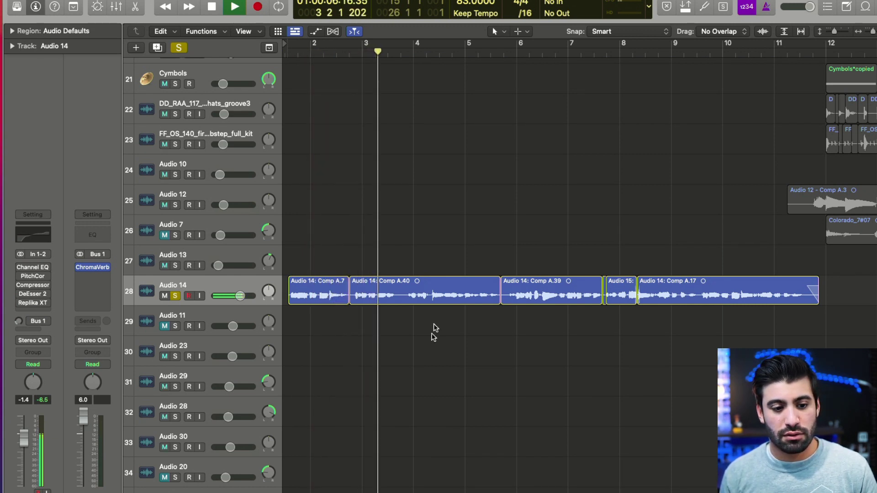
pyautogui.press('space')
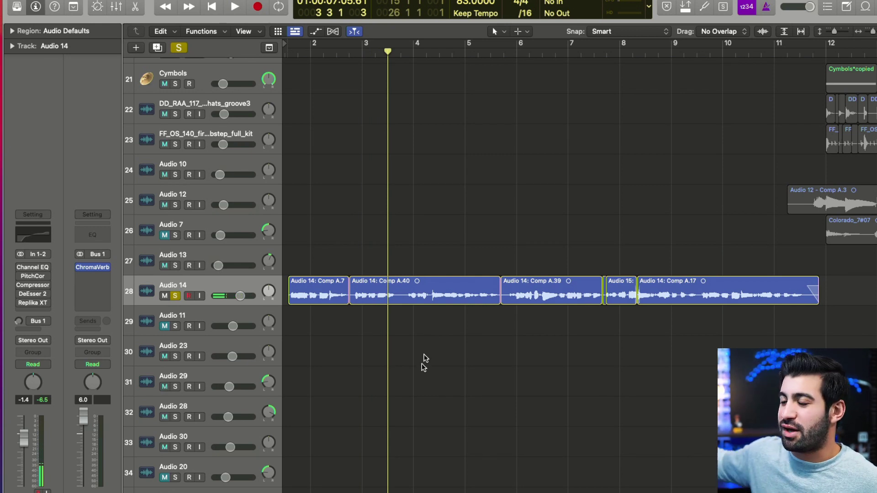
# Unsolo Audio 14 and zoom the timeline further out
pyautogui.press('s')
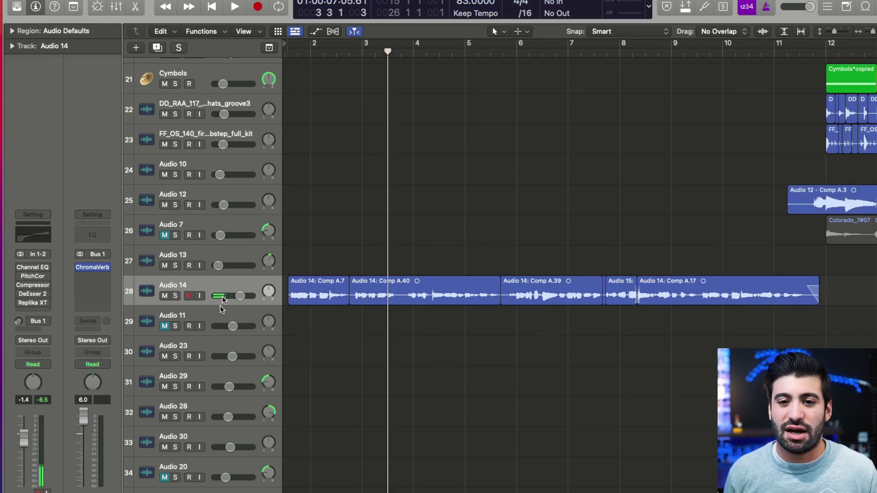
pyautogui.press('z')
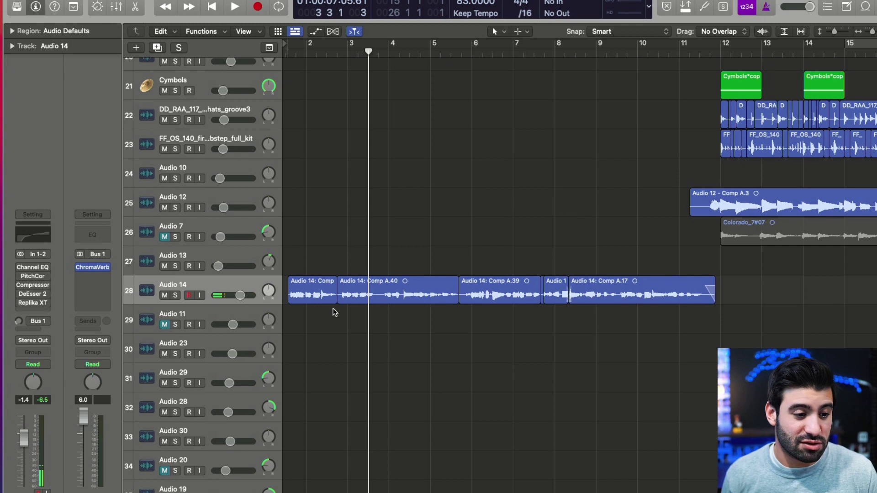
pyautogui.press('super+Left')
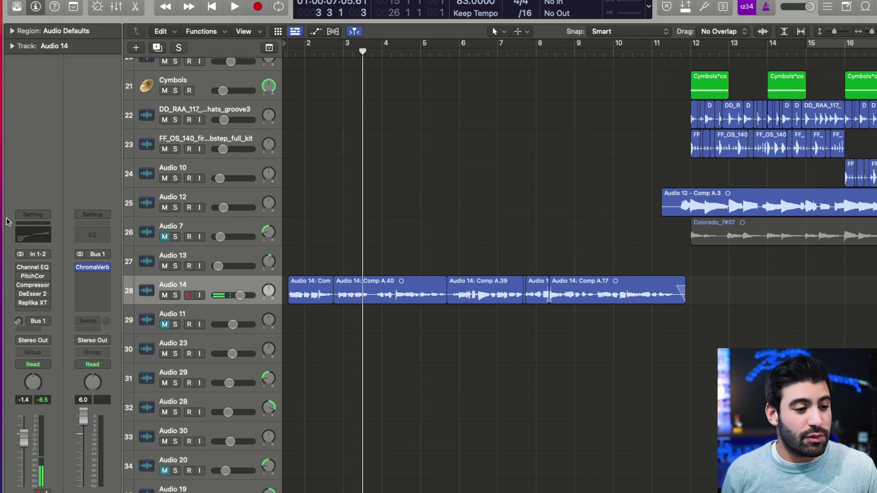
# Open Audio 14's Channel EQ, switch it off and back on, and reposition its window
pyautogui.click(42, 230)
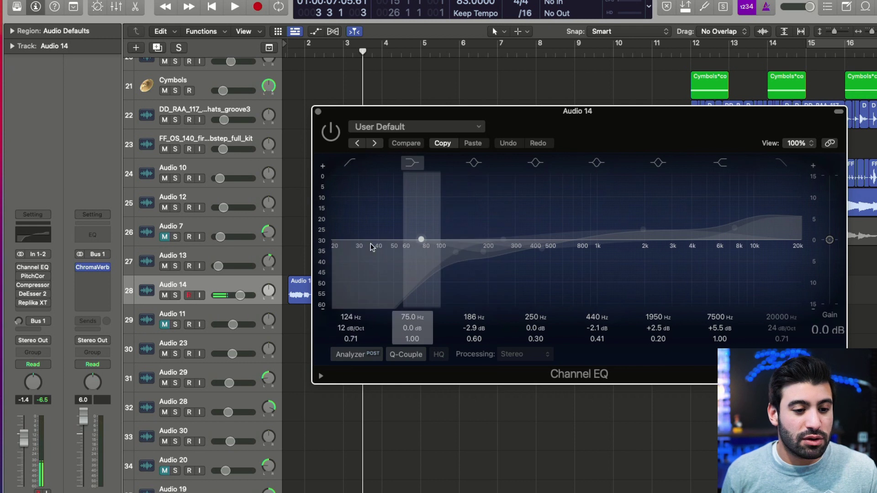
pyautogui.click(331, 131)
pyautogui.click(331, 131)
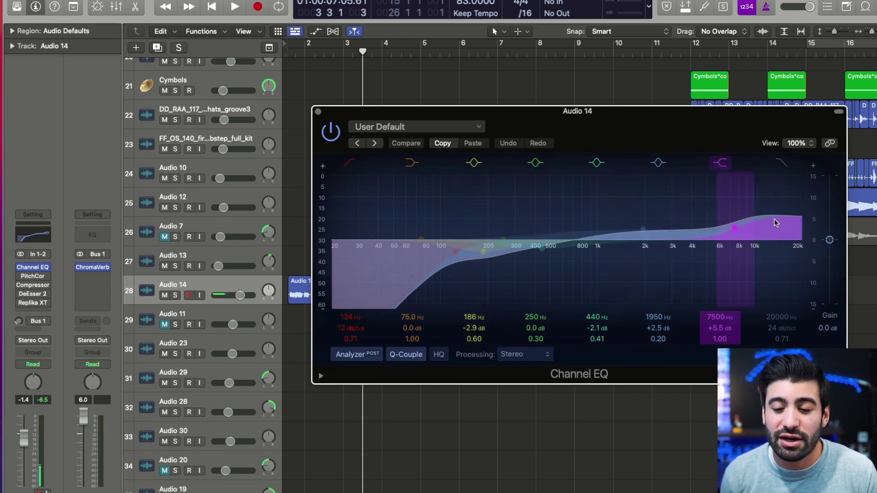
pyautogui.moveTo(748, 112); pyautogui.dragTo(634, 95)
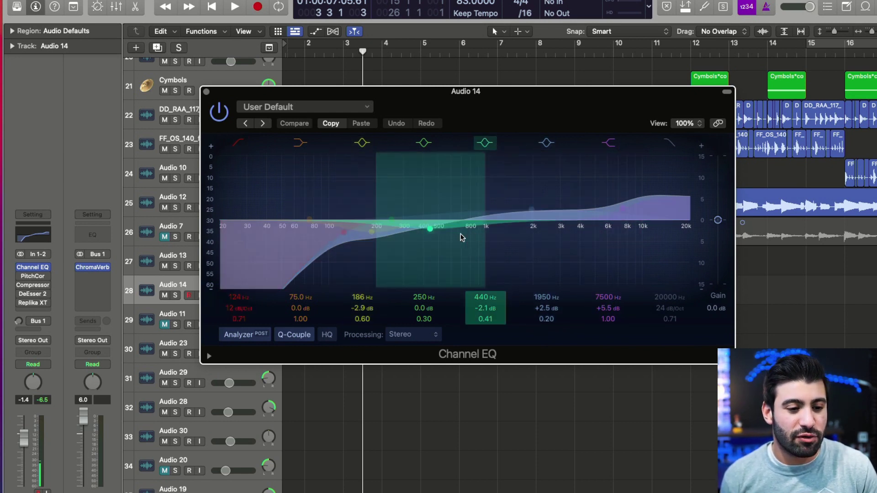
# Play the vocal while switching the Channel EQ analyzer between Pre and Post
pyautogui.press('Return')
pyautogui.press('space')
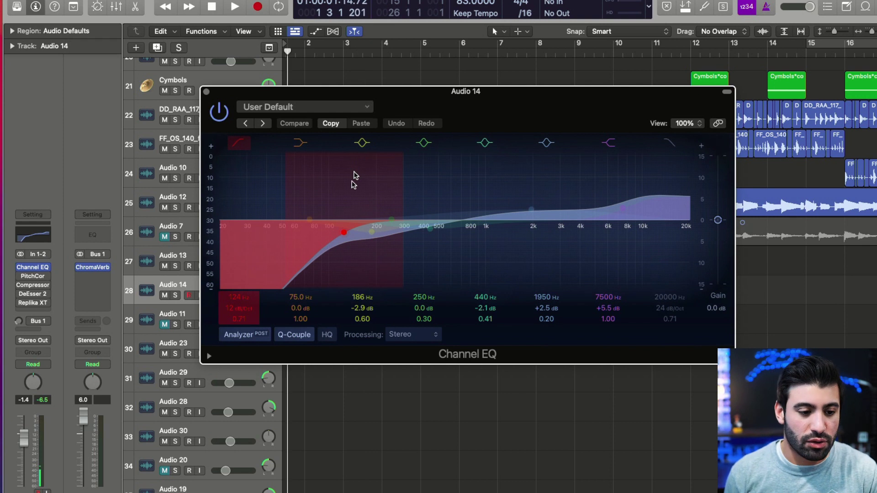
pyautogui.click(260, 331)
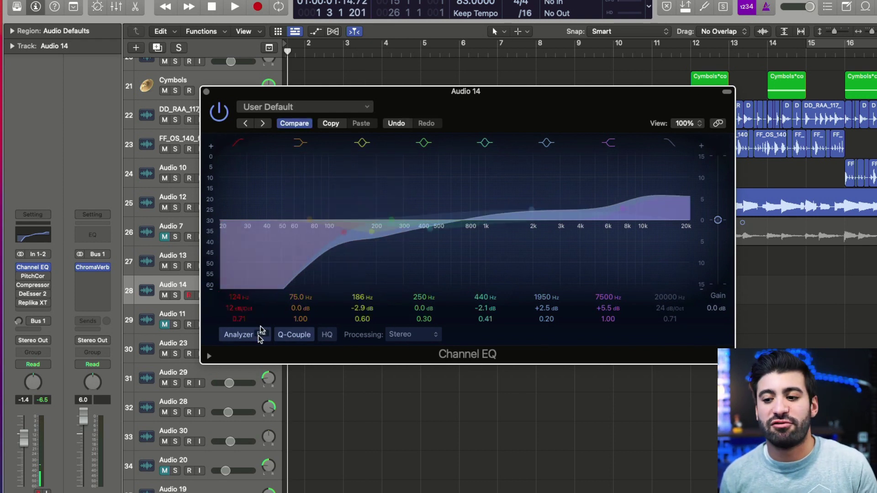
pyautogui.press('space')
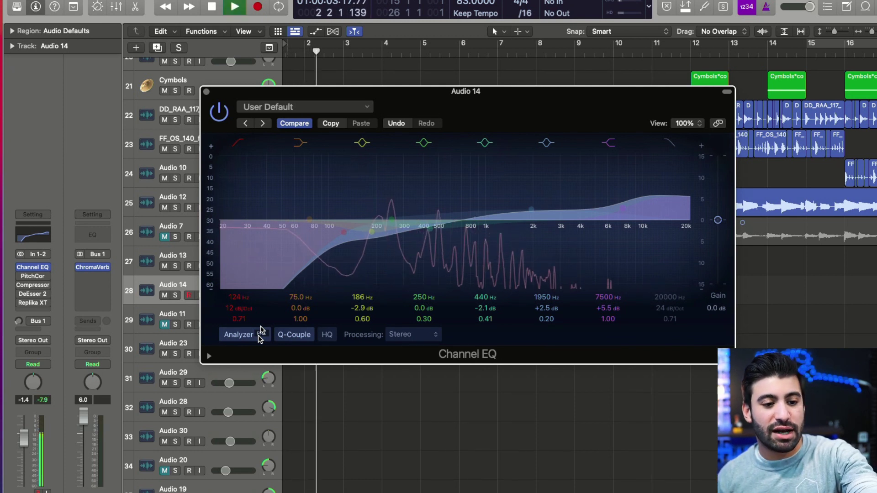
pyautogui.press('space')
pyautogui.click(261, 332)
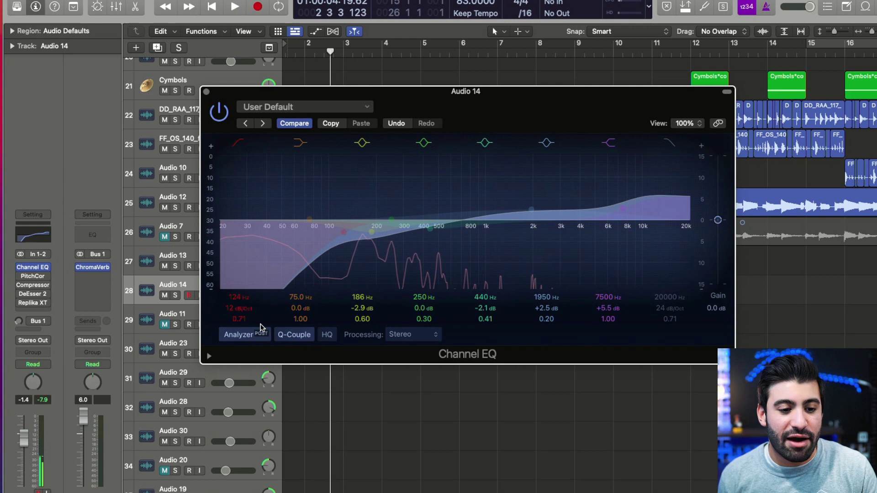
pyautogui.press('space')
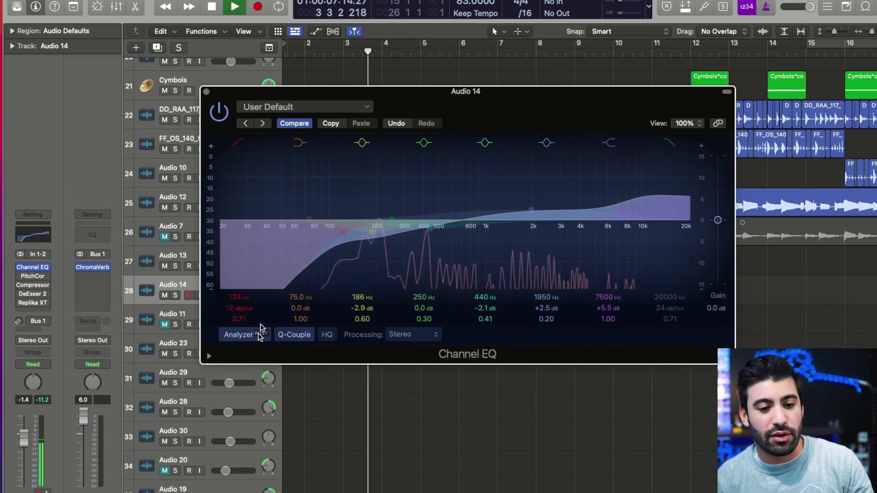
pyautogui.press('space')
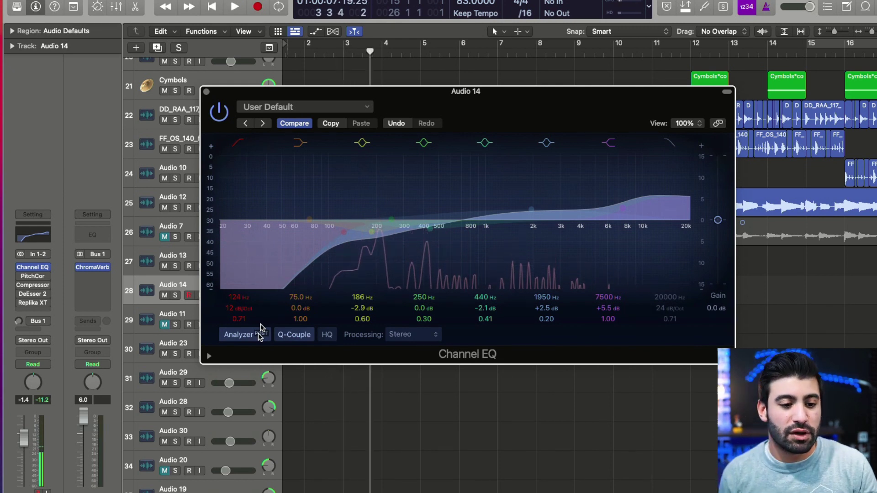
# Open Audio 14's pitch correction plugin, then close it and the Channel EQ window
pyautogui.click(36, 272)
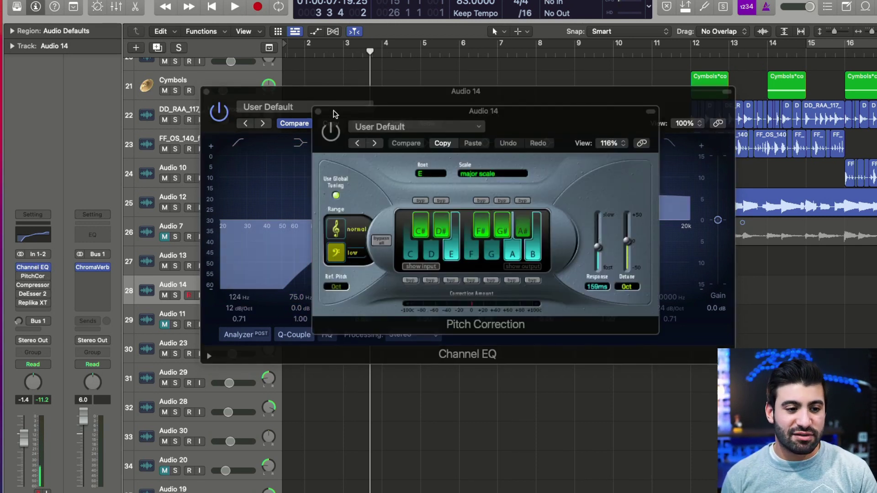
pyautogui.click(274, 94)
pyautogui.click(206, 91)
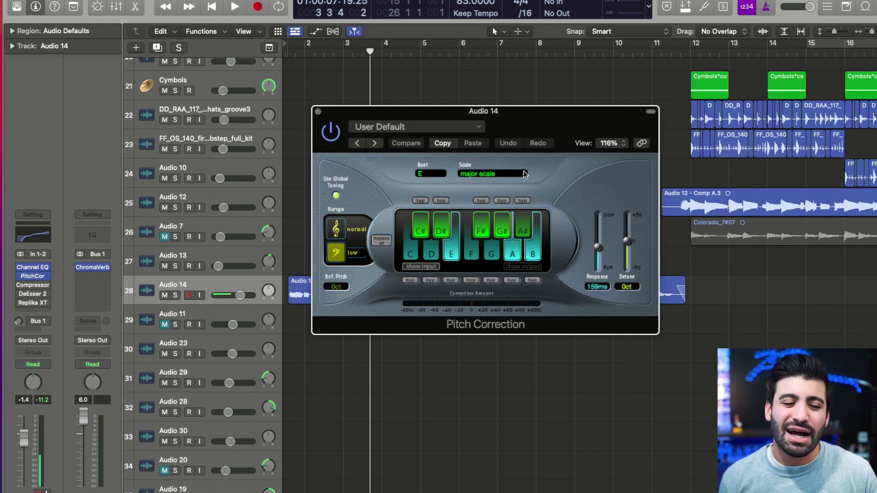
pyautogui.click(318, 112)
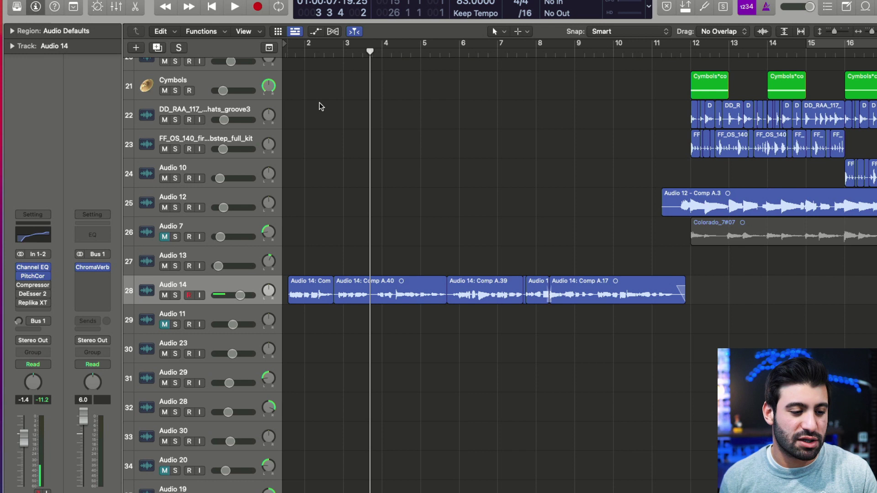
# Show Flex Pitch notes for all six Audio 14 regions and zoom in and back out
pyautogui.press('e')
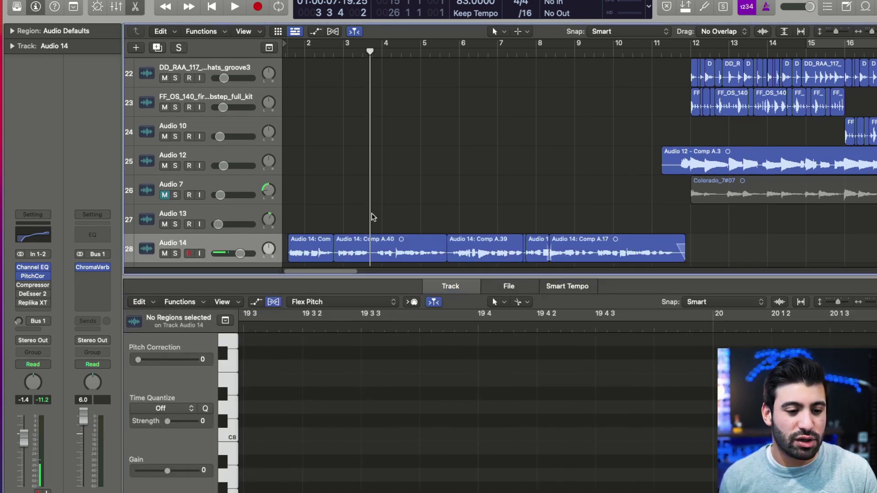
pyautogui.scroll(-1, 476, 219)
pyautogui.press('super+a')
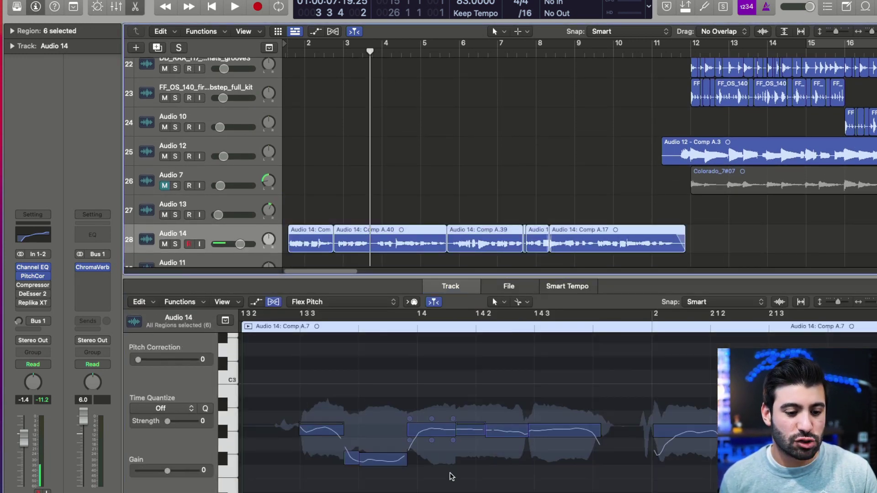
pyautogui.press('super+Right')
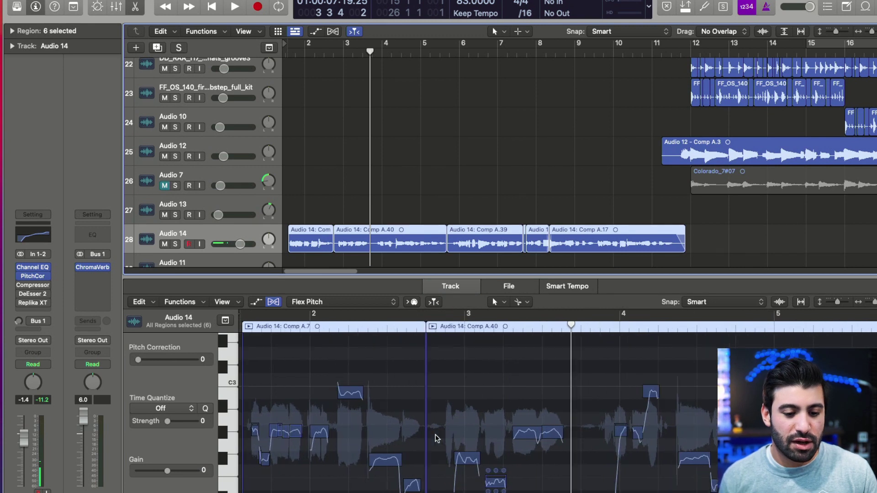
pyautogui.press('super+Right')
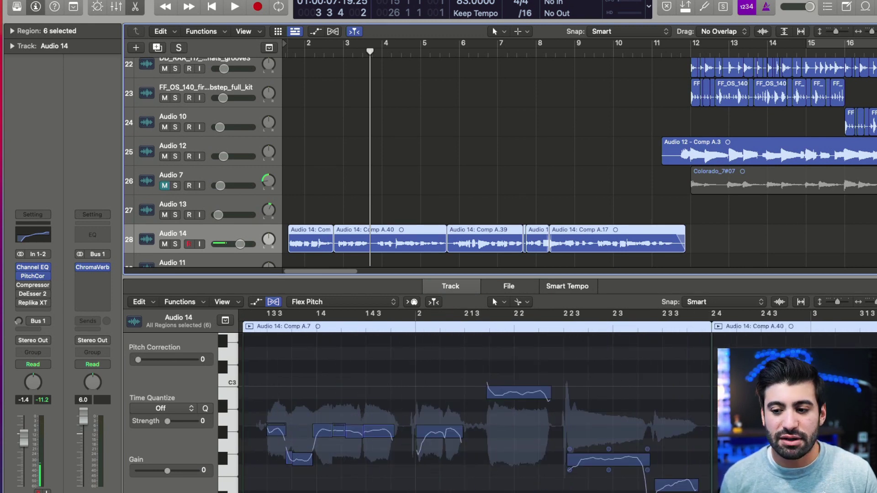
pyautogui.press('super+Left')
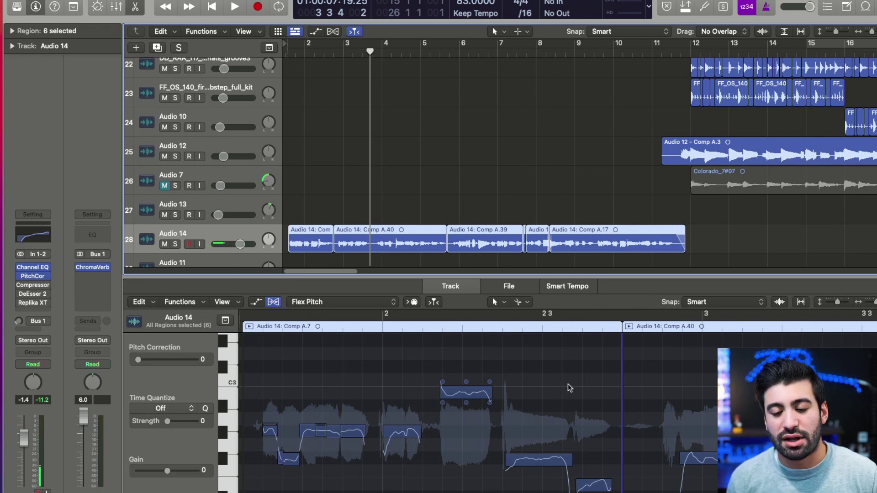
# Close the pitch editor, audition Audio 14's Compressor, then open its DeEsser 2
pyautogui.press('e')
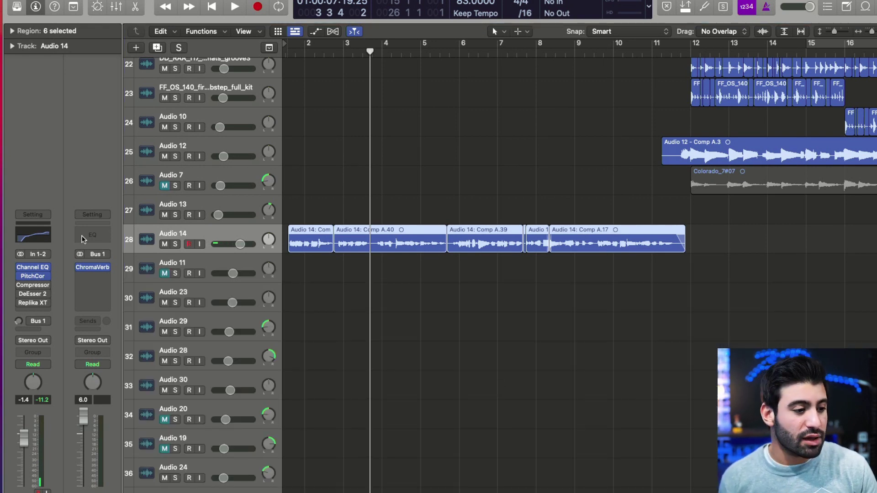
pyautogui.click(33, 284)
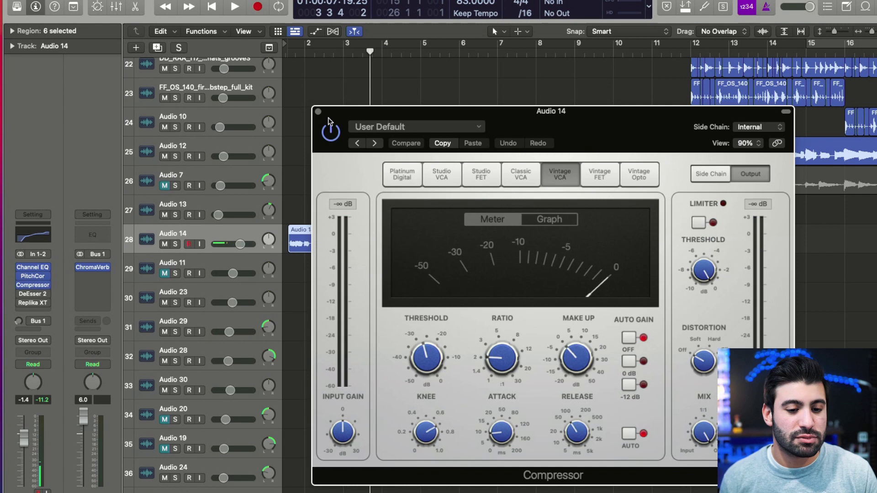
pyautogui.press('space')
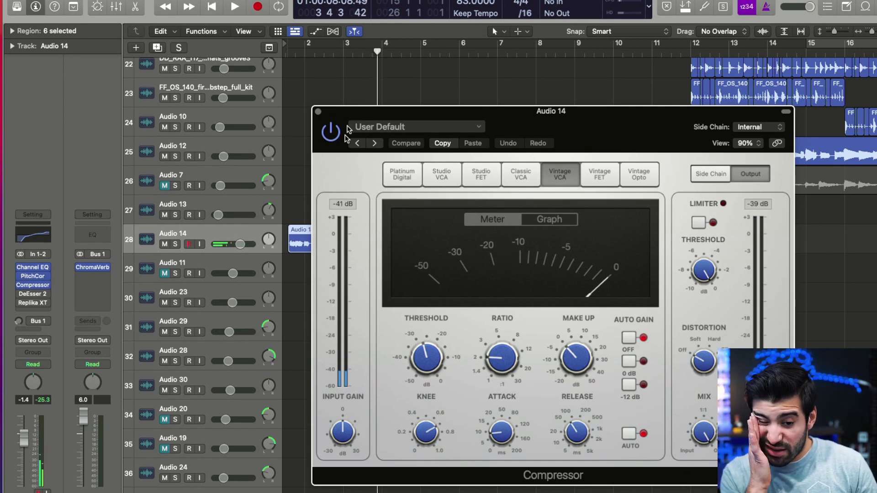
pyautogui.press('space')
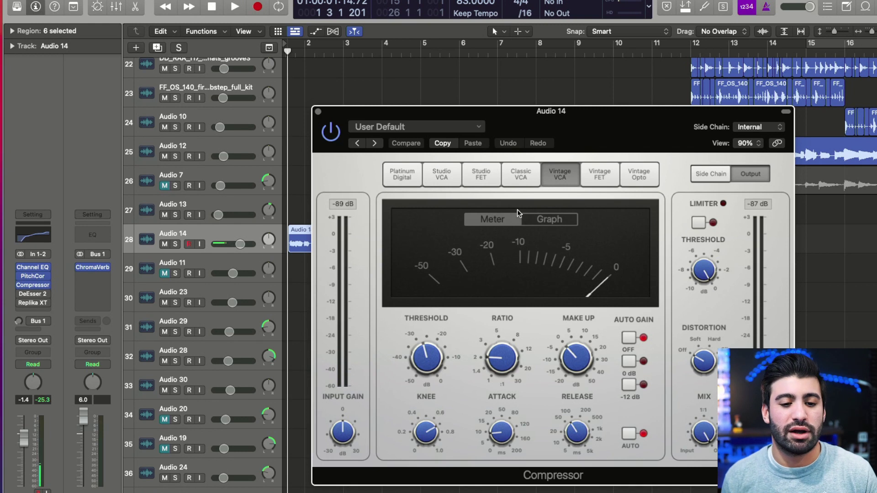
pyautogui.press('space')
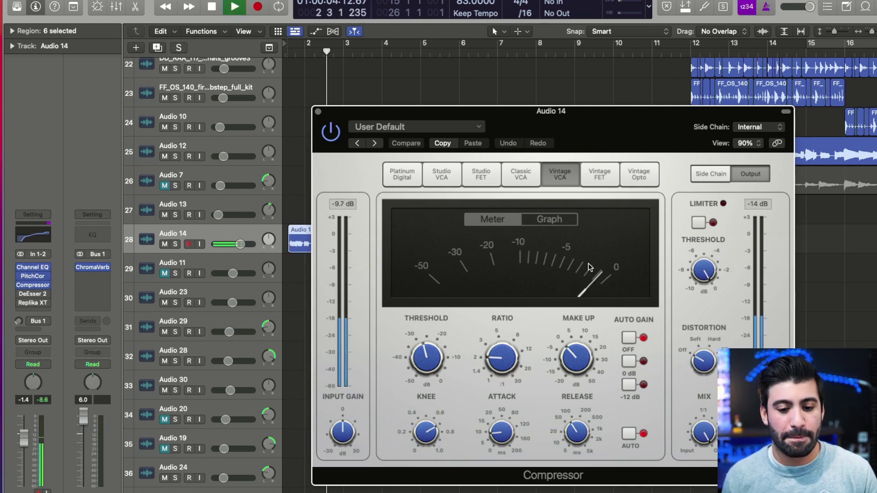
pyautogui.press('space')
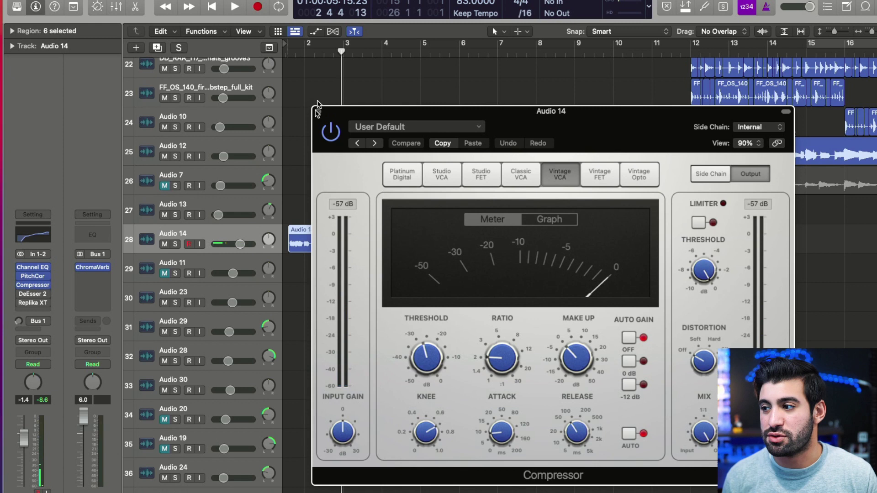
pyautogui.moveTo(367, 110); pyautogui.dragTo(255, 63)
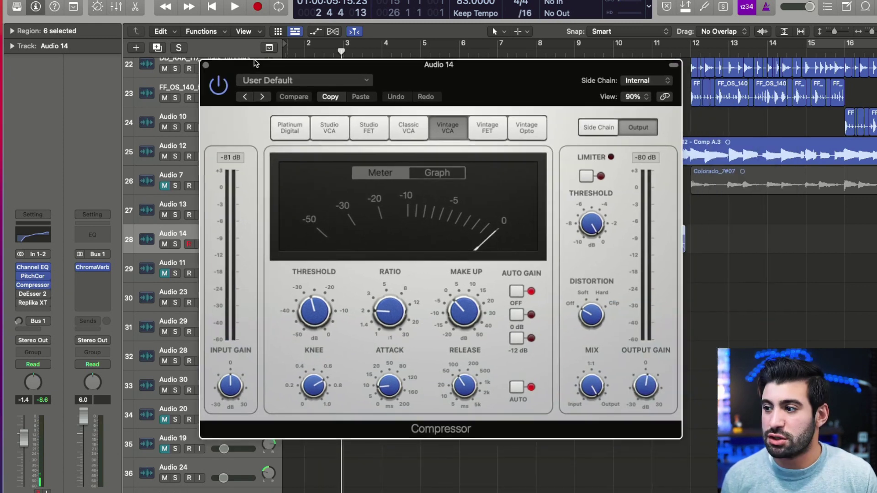
pyautogui.click(32, 294)
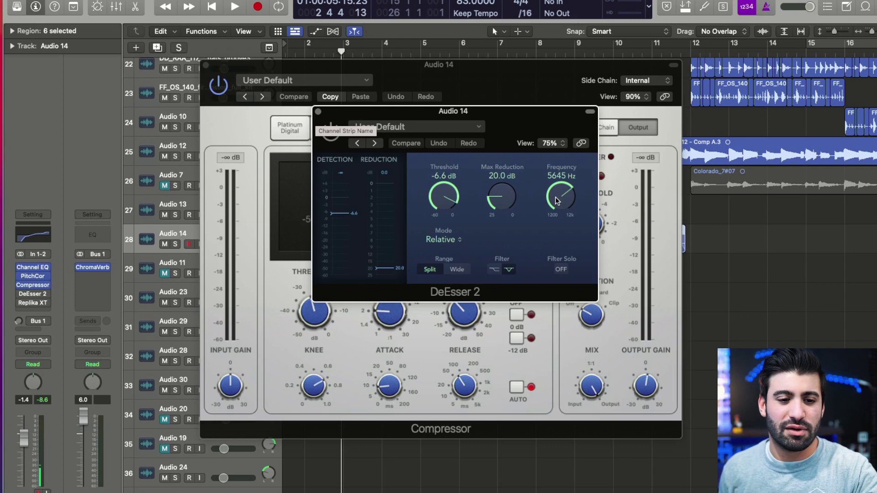
# Close the Compressor and DeEsser 2 windows and bring up Audio 14's Replika XT delay
pyautogui.click(205, 66)
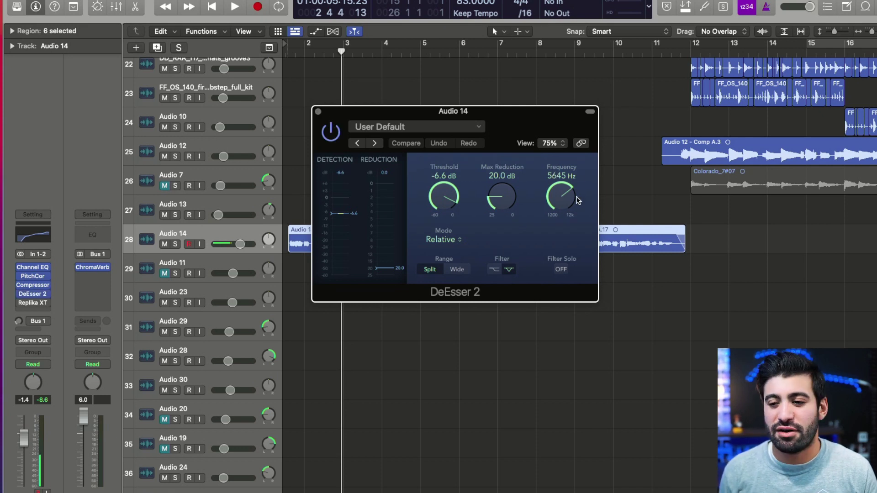
pyautogui.click(318, 111)
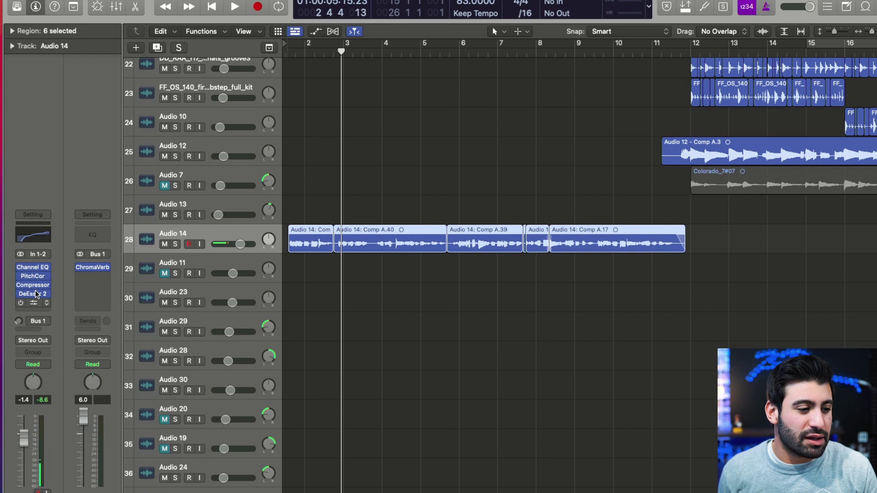
pyautogui.click(36, 303)
# Solo Audio 14, audition the Replika XT delay, check its Panning settings, then close it
pyautogui.moveTo(418, 110); pyautogui.dragTo(357, 73)
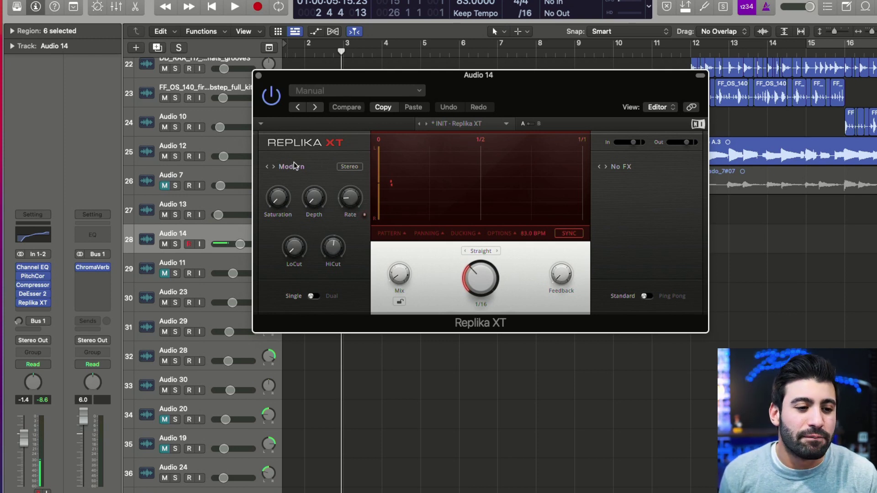
pyautogui.press('s')
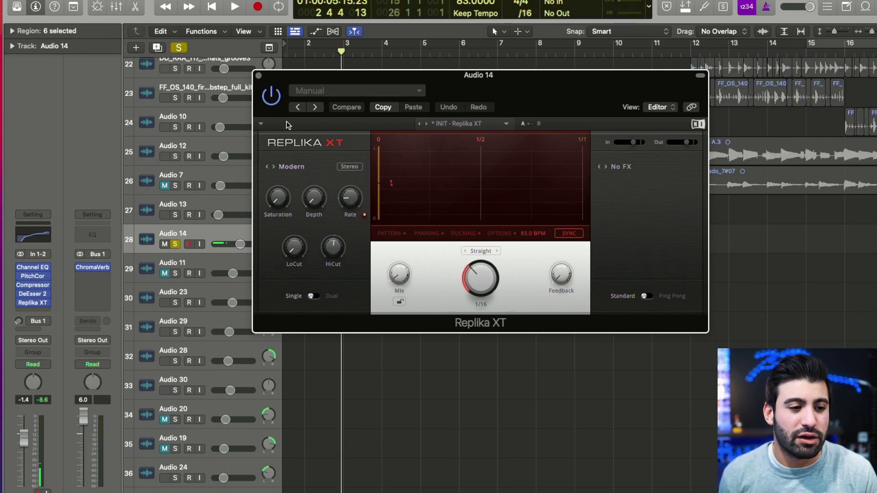
pyautogui.press('space')
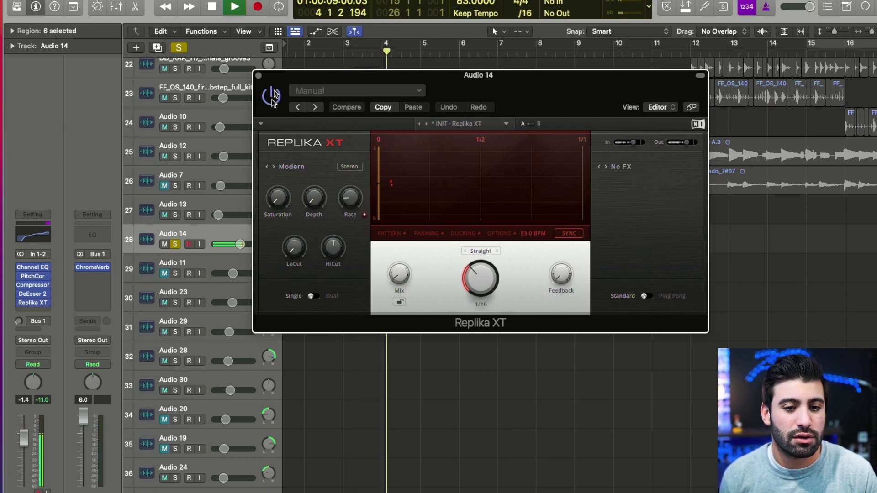
pyautogui.press('space')
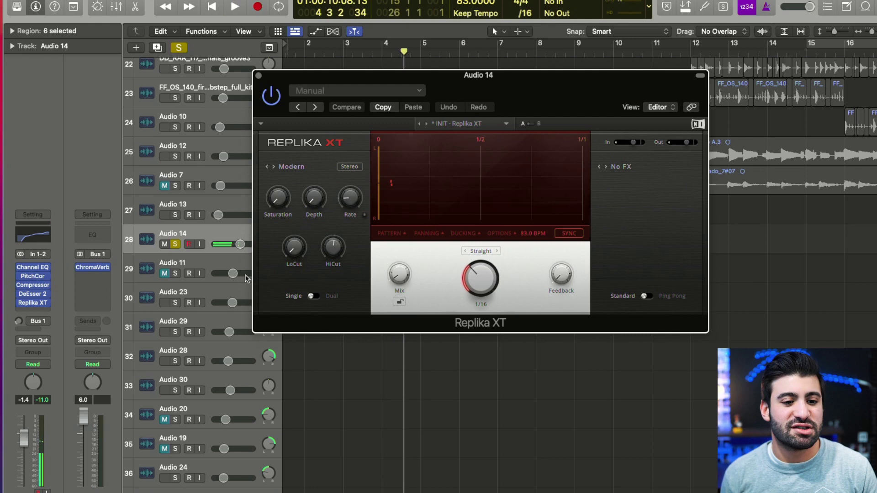
pyautogui.click(425, 229)
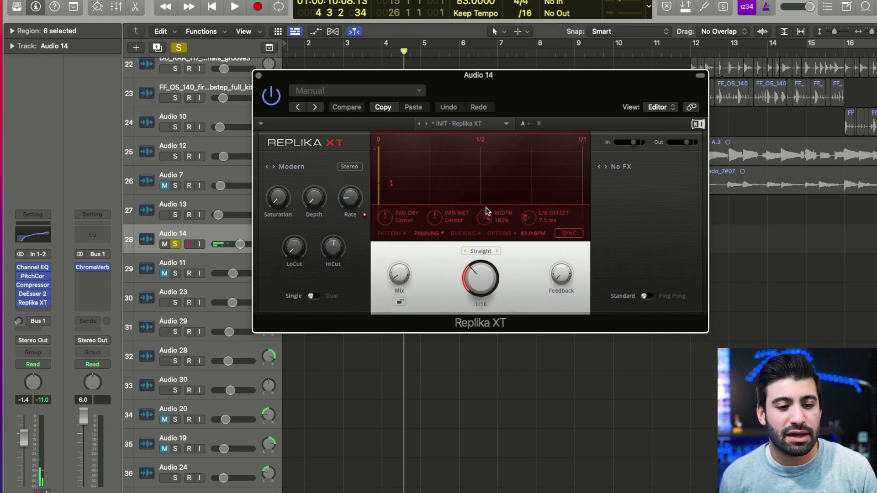
pyautogui.click(259, 75)
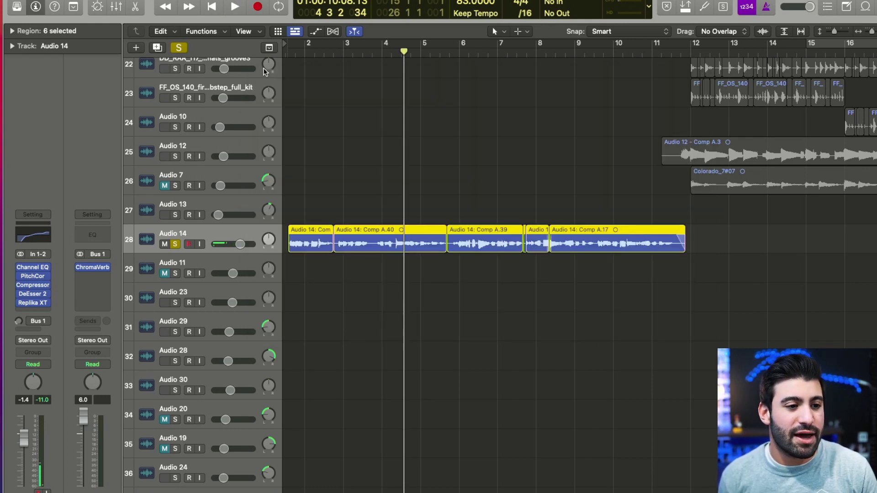
pyautogui.click(41, 324)
pyautogui.click(46, 310)
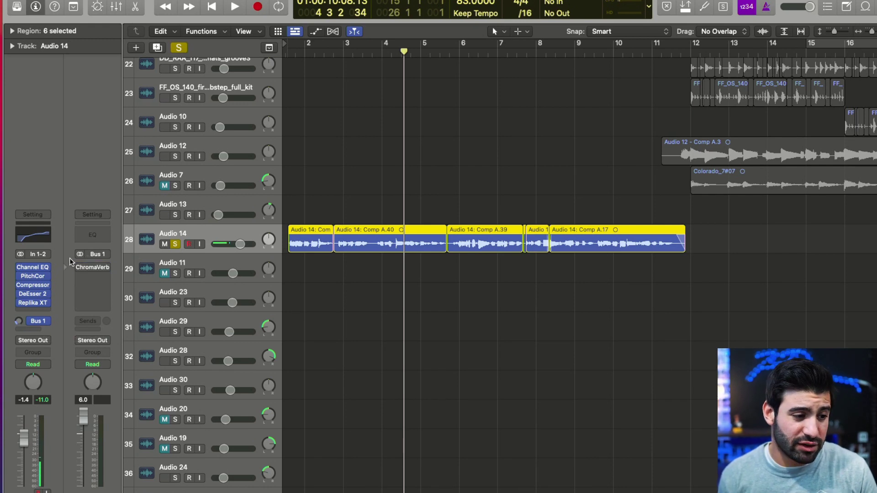
pyautogui.click(93, 263)
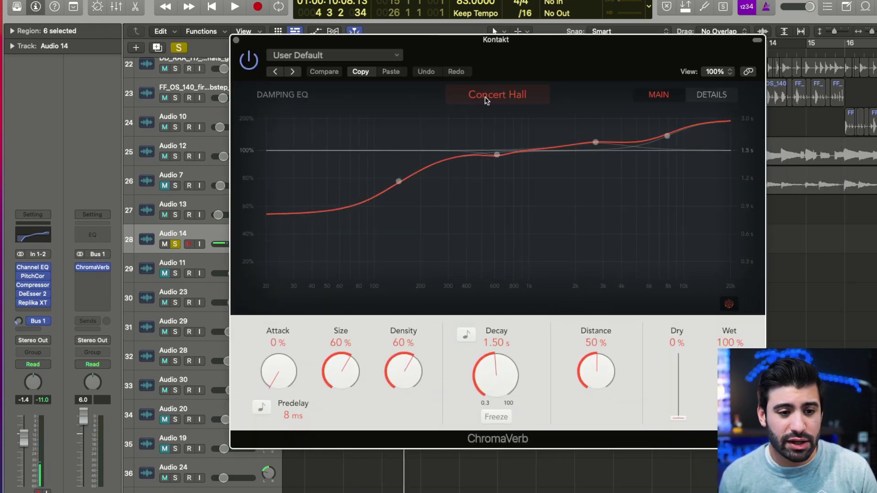
pyautogui.click(487, 100)
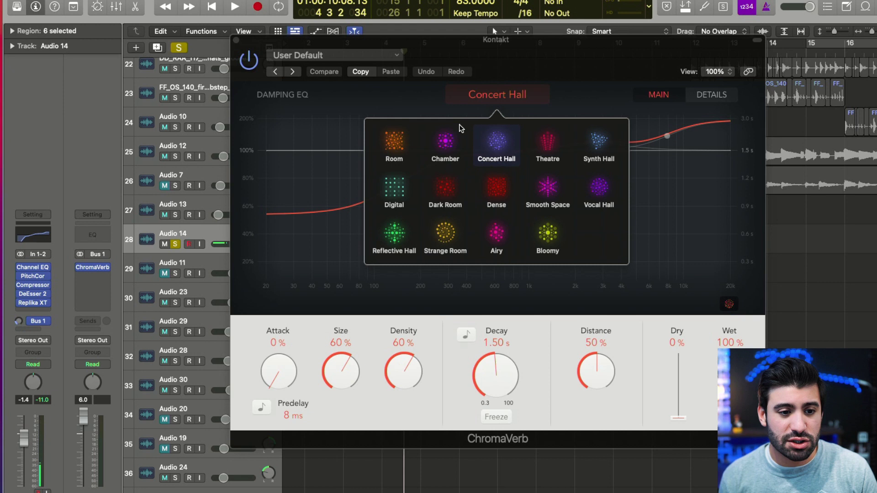
pyautogui.click(510, 89)
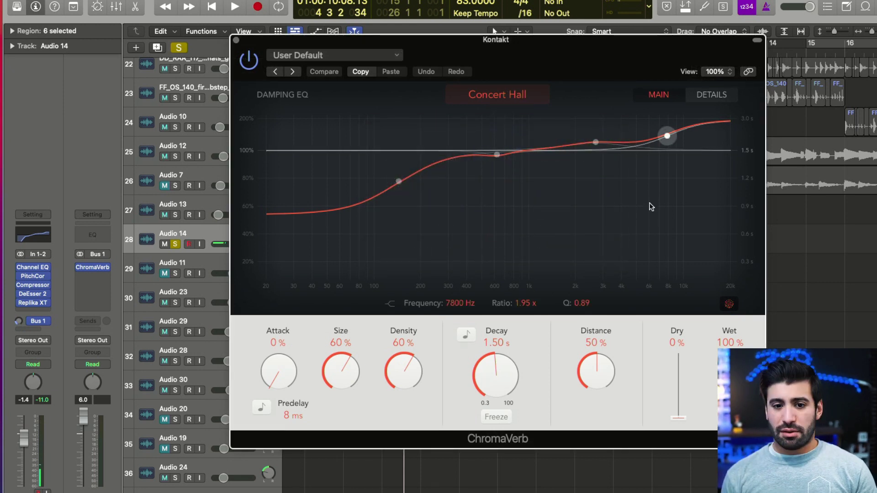
pyautogui.moveTo(649, 38); pyautogui.dragTo(578, 22)
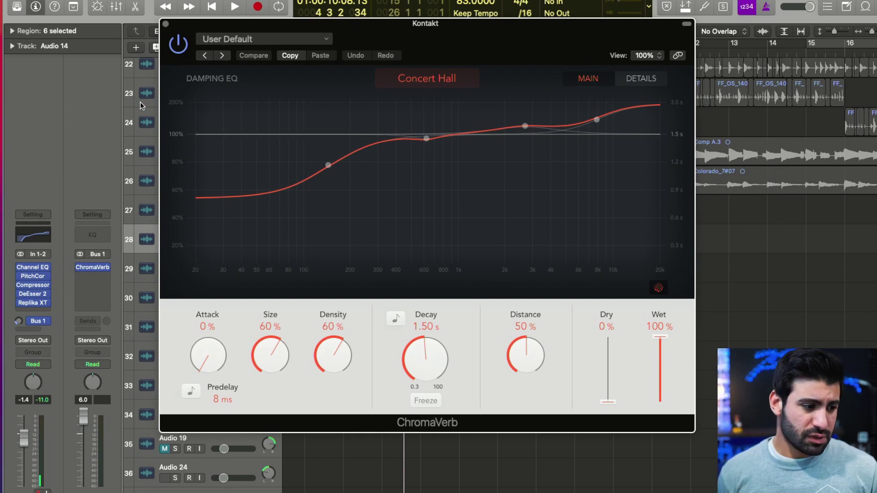
pyautogui.click(165, 23)
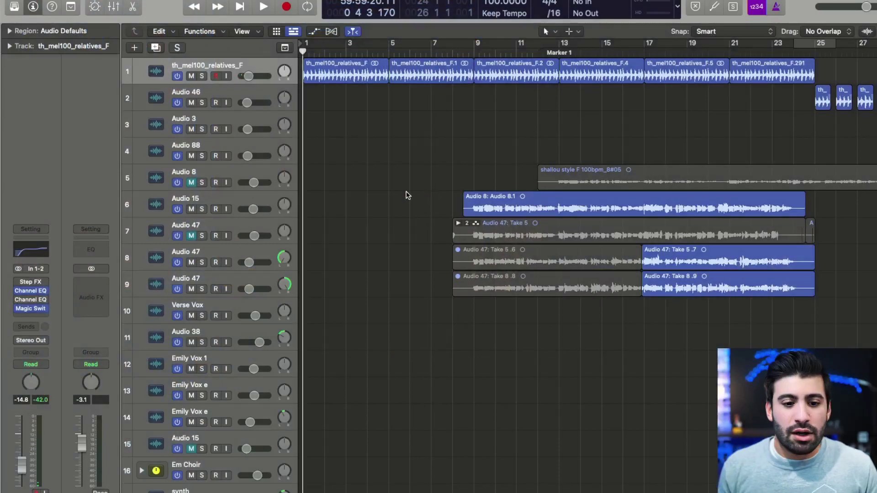
pyautogui.click(229, 193)
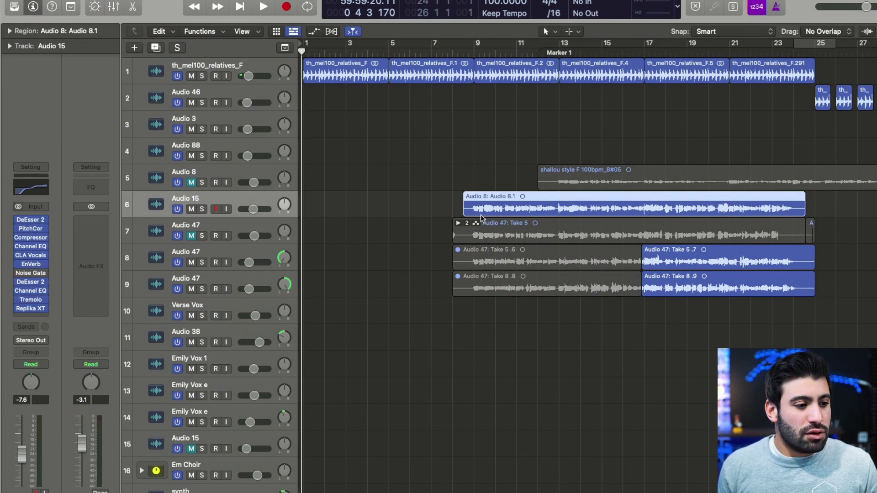
pyautogui.press('super+Left')
pyautogui.click(437, 44)
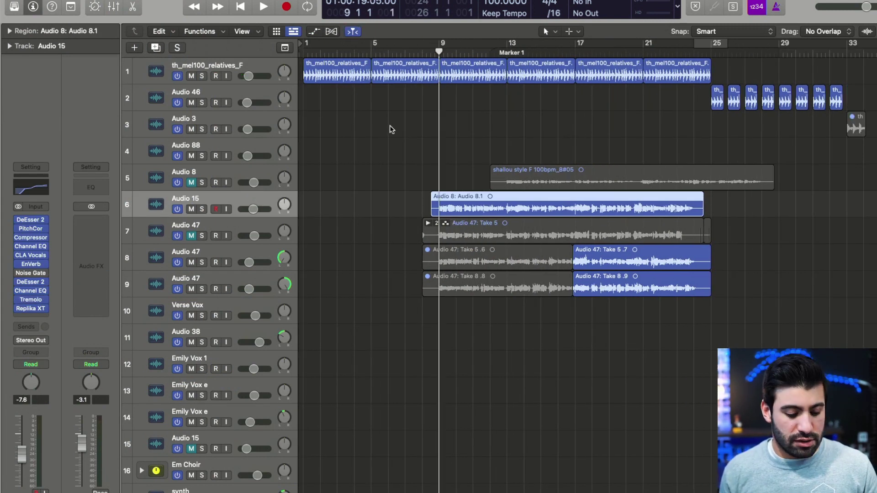
pyautogui.press('s')
pyautogui.press('space')
pyautogui.press('super+Right')
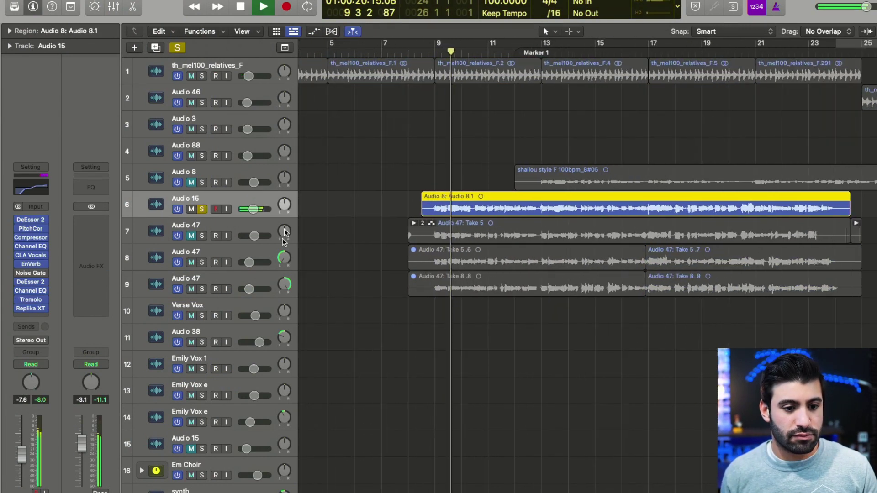
pyautogui.press('space')
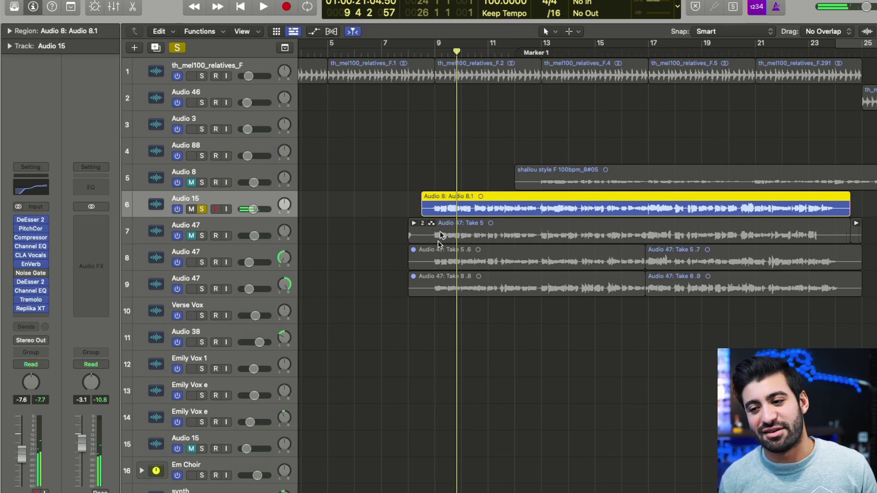
pyautogui.press('space')
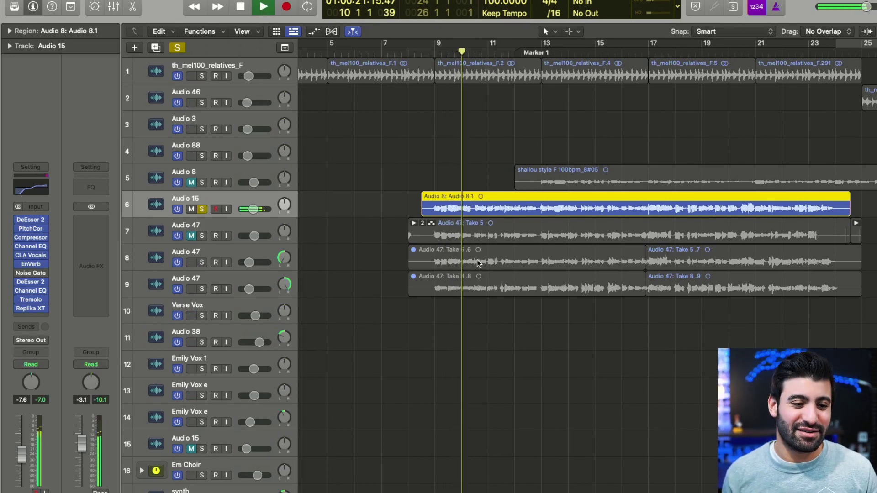
pyautogui.press('super+Left')
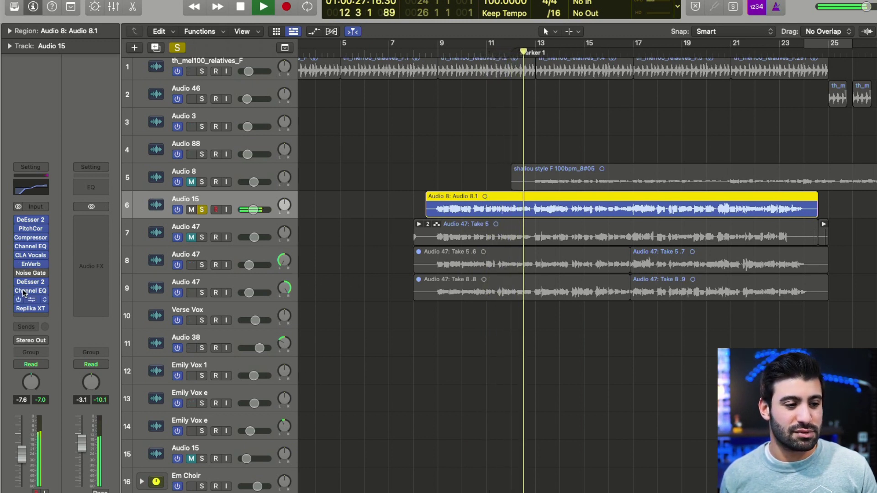
pyautogui.press('space')
pyautogui.click(32, 219)
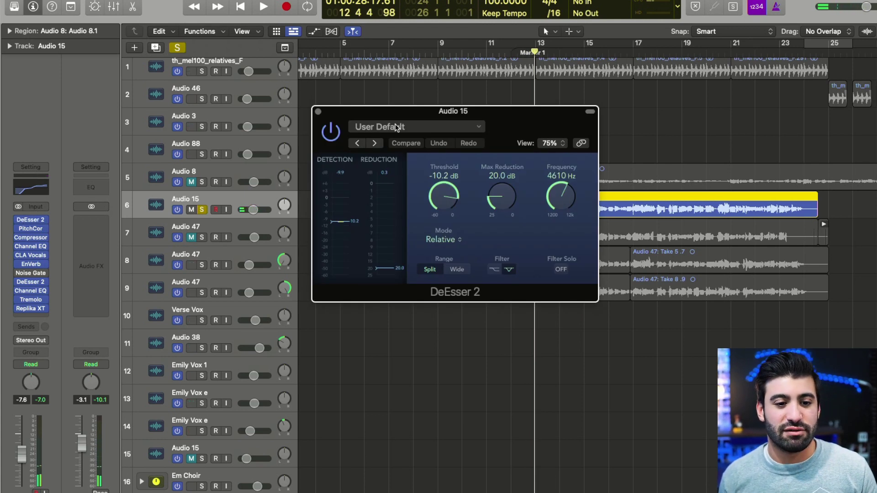
pyautogui.click(316, 111)
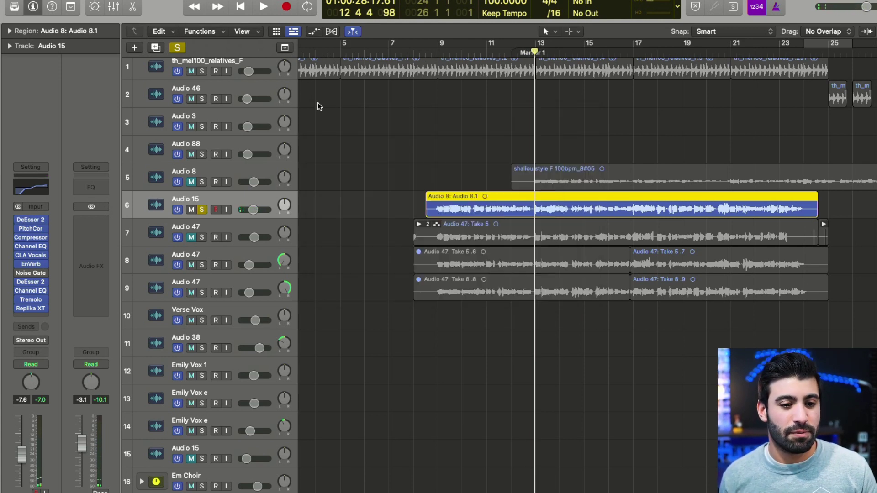
pyautogui.click(41, 226)
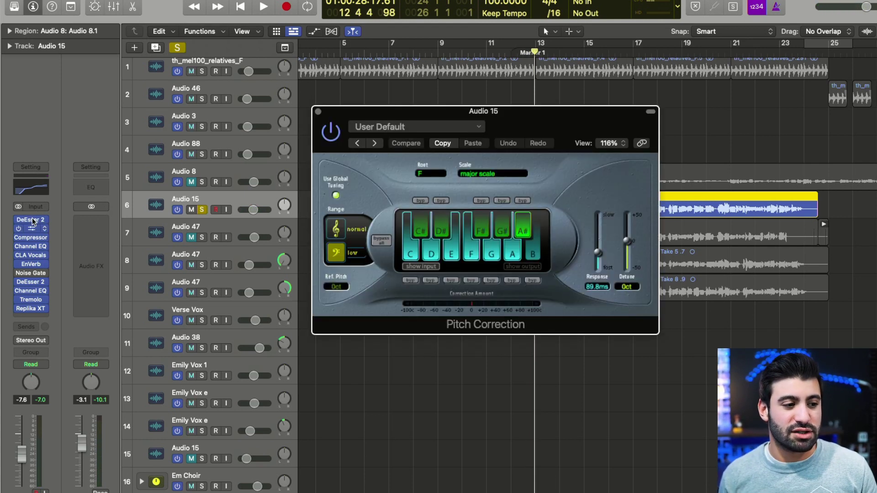
pyautogui.click(435, 144)
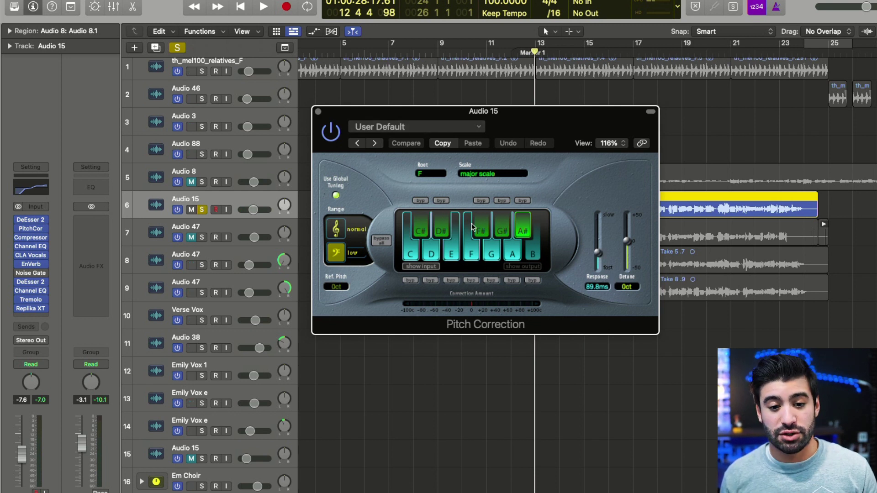
pyautogui.click(318, 110)
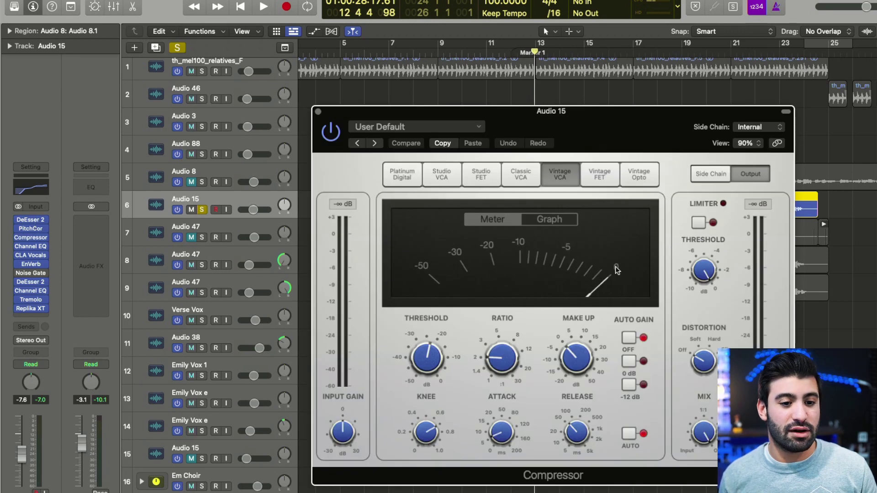
pyautogui.press('space')
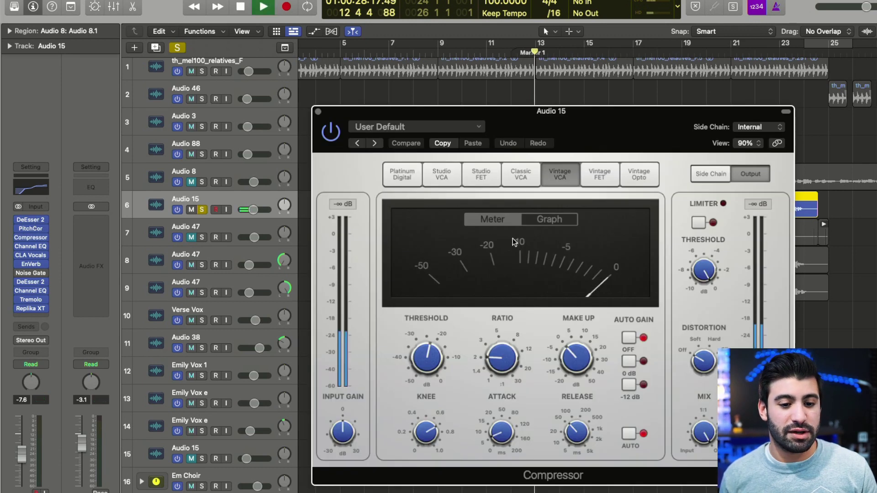
pyautogui.press('space')
pyautogui.click(319, 110)
pyautogui.moveTo(33, 248)
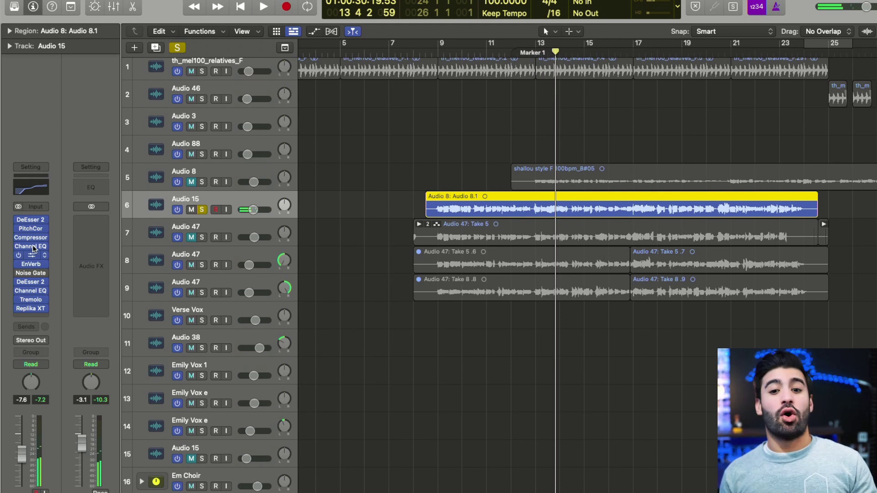
pyautogui.click(32, 256)
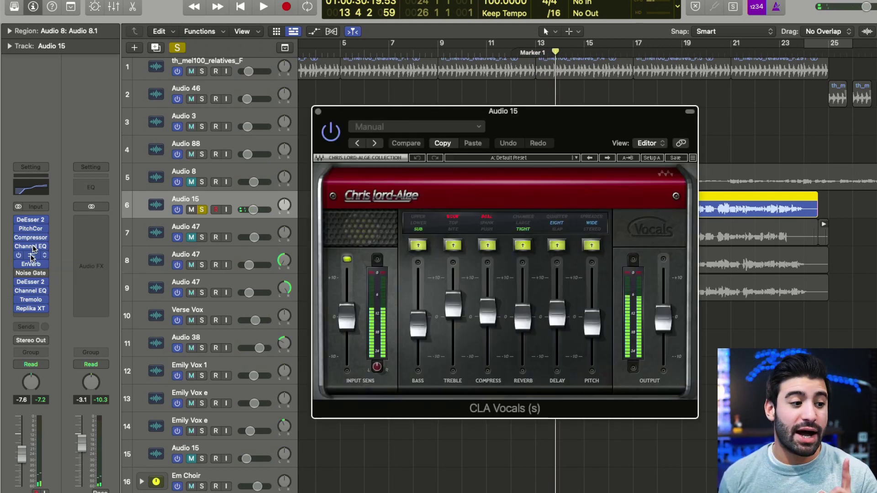
pyautogui.moveTo(400, 107); pyautogui.dragTo(329, 64)
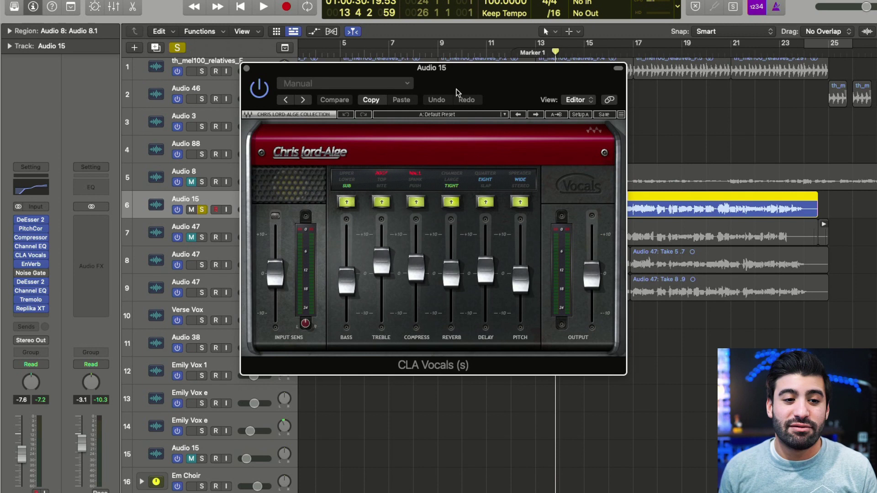
pyautogui.moveTo(458, 68); pyautogui.dragTo(432, 63)
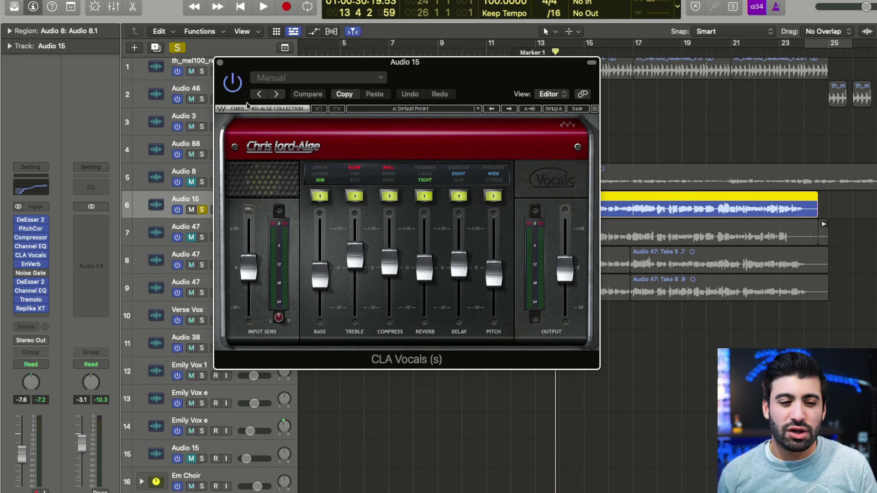
pyautogui.press('space')
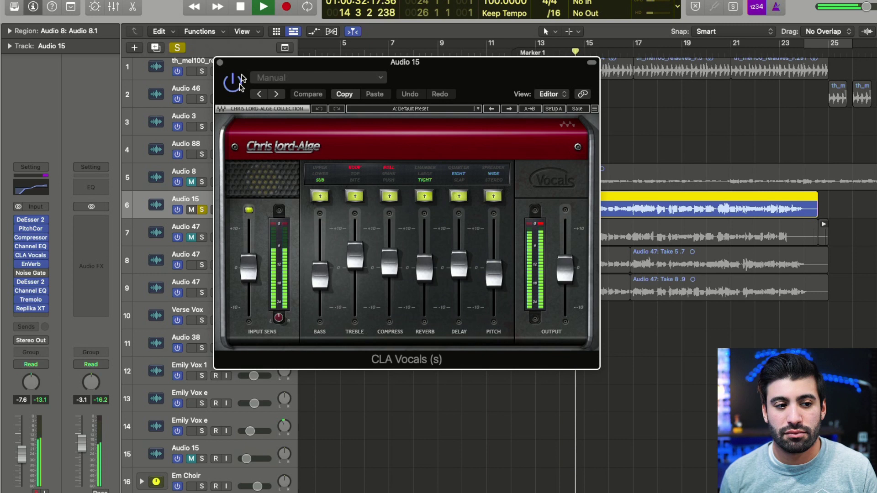
pyautogui.press('space')
pyautogui.click(220, 62)
pyautogui.moveTo(29, 259)
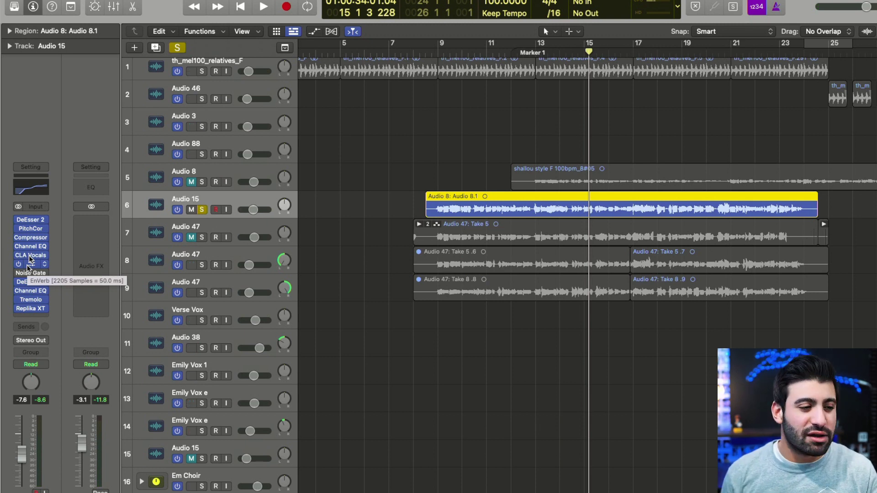
pyautogui.click(29, 261)
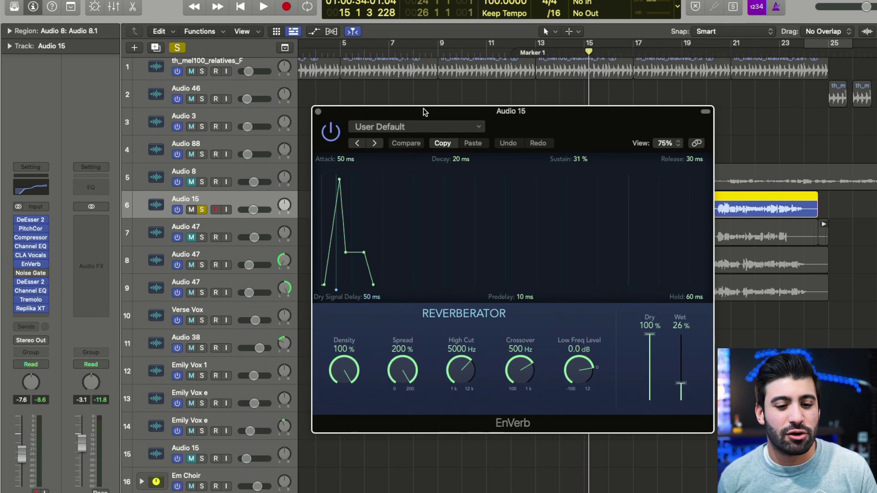
pyautogui.moveTo(425, 111); pyautogui.dragTo(330, 85)
pyautogui.press('space')
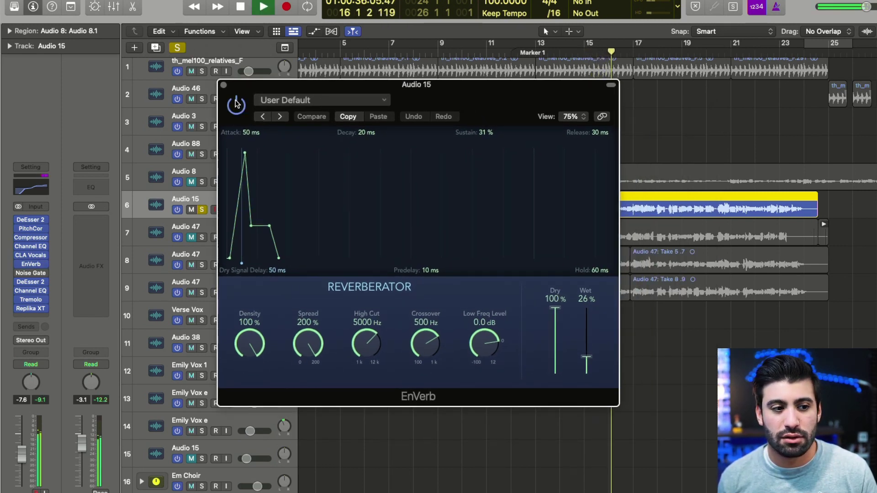
pyautogui.press('space')
pyautogui.click(224, 85)
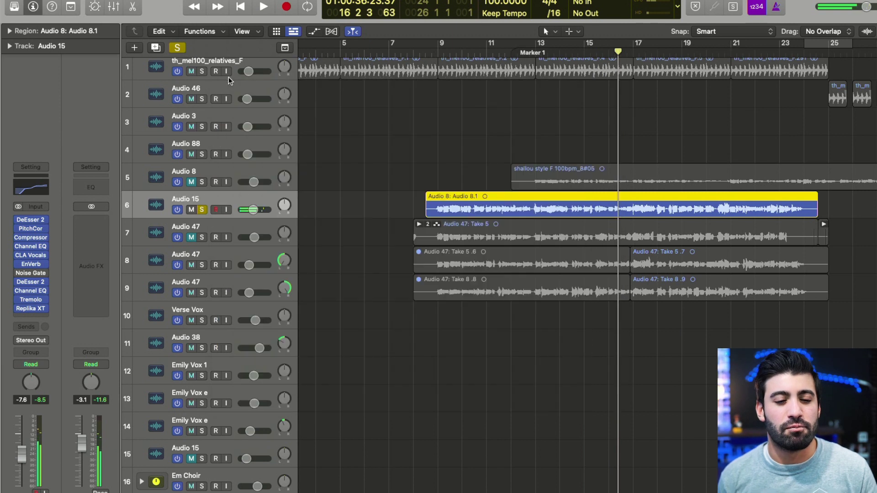
pyautogui.click(34, 276)
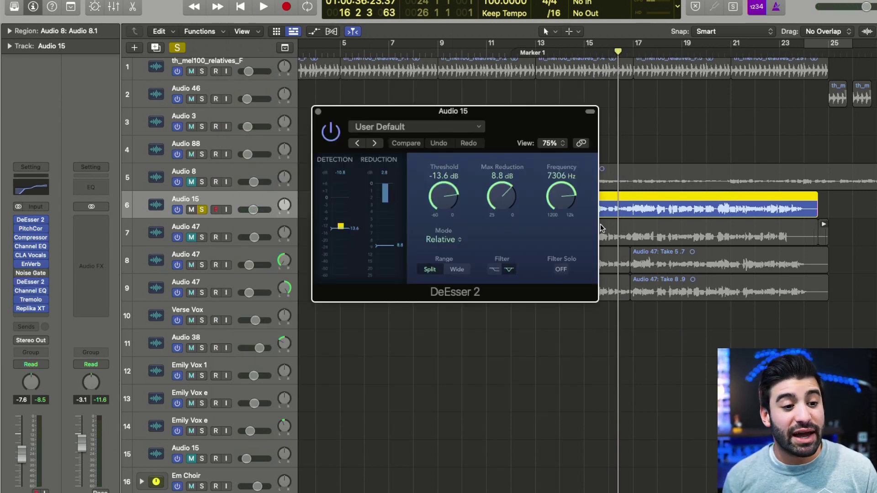
pyautogui.click(319, 110)
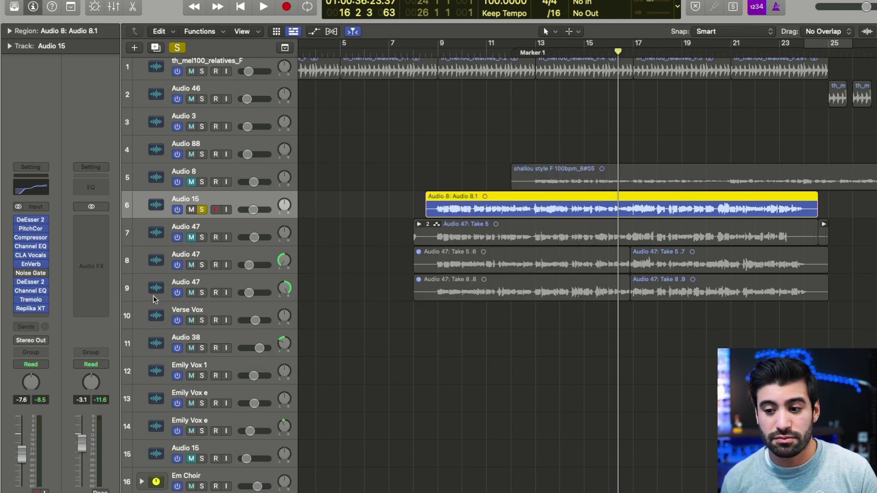
pyautogui.click(38, 288)
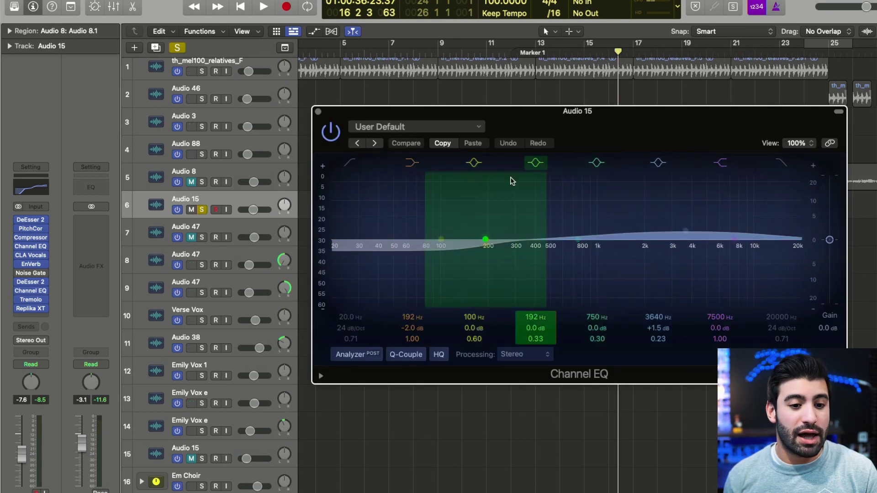
pyautogui.click(31, 246)
pyautogui.moveTo(521, 122); pyautogui.dragTo(497, 90)
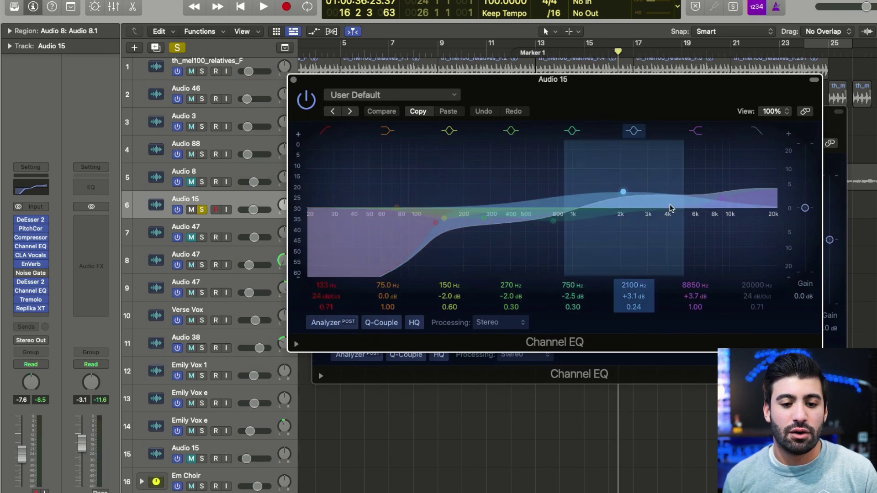
pyautogui.click(294, 79)
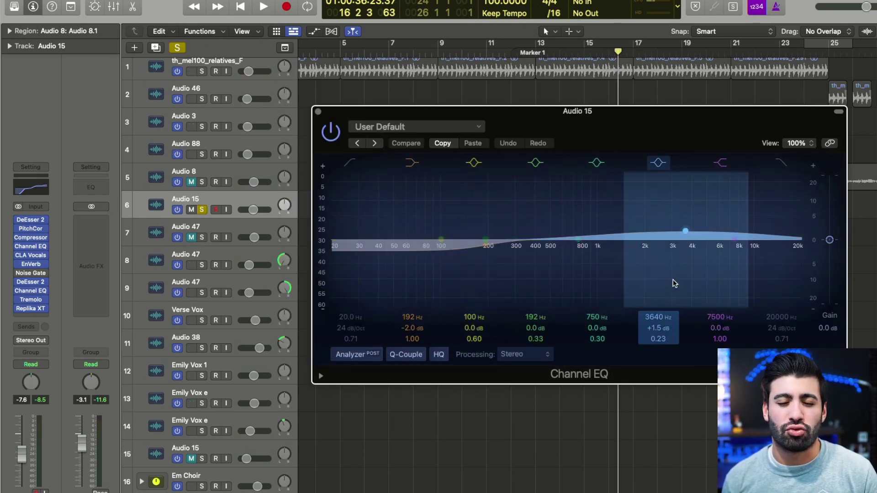
pyautogui.click(318, 112)
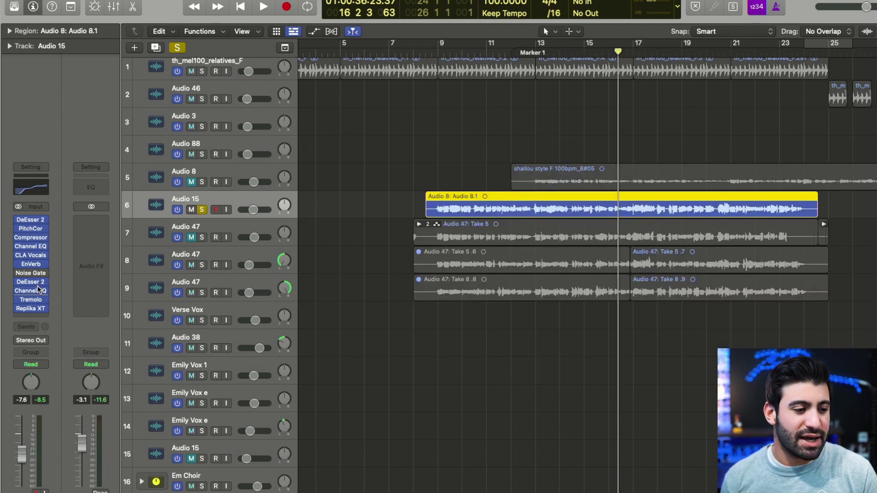
pyautogui.click(31, 299)
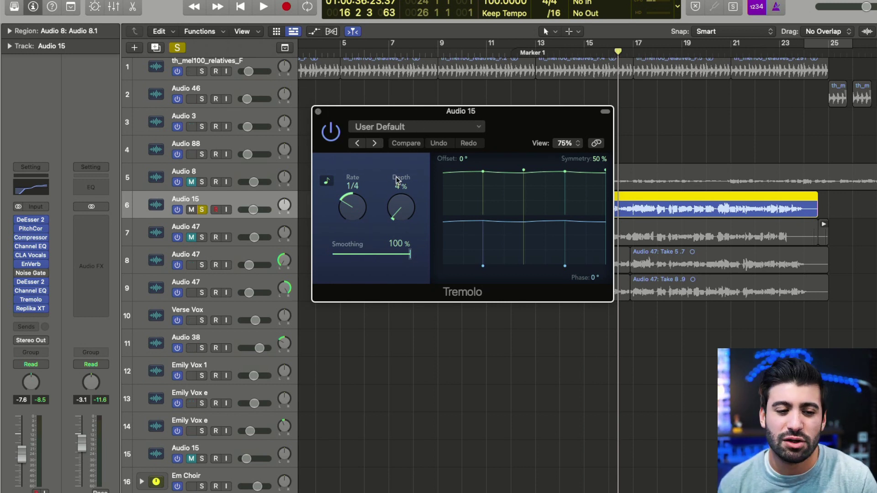
pyautogui.click(318, 112)
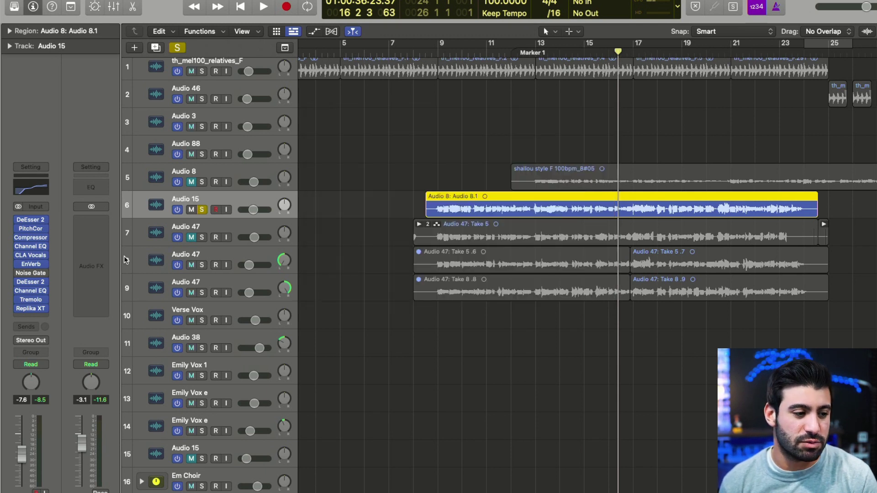
pyautogui.click(31, 308)
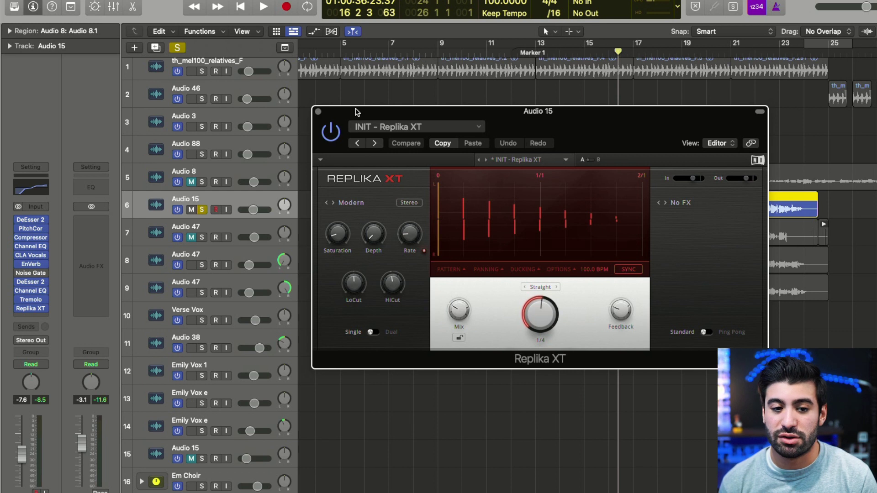
pyautogui.click(318, 111)
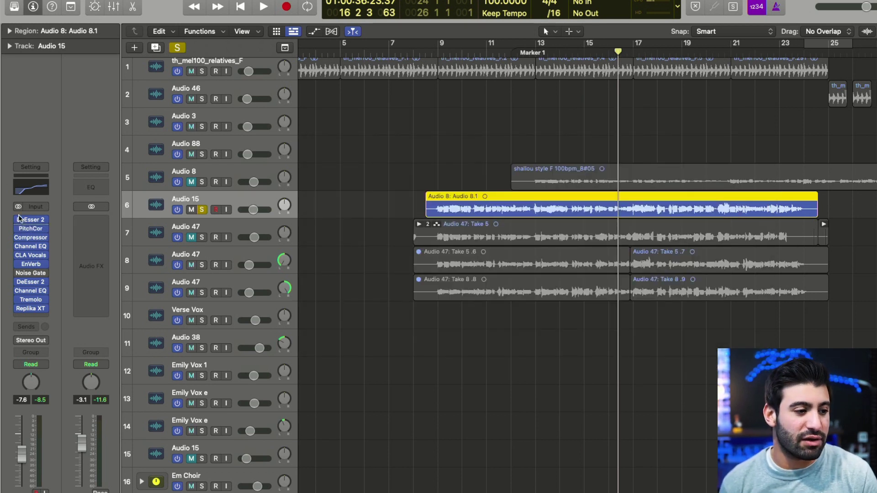
# Replace Audio 15's Noise Gate with No Plug-in and play back the vocal
pyautogui.click(45, 273)
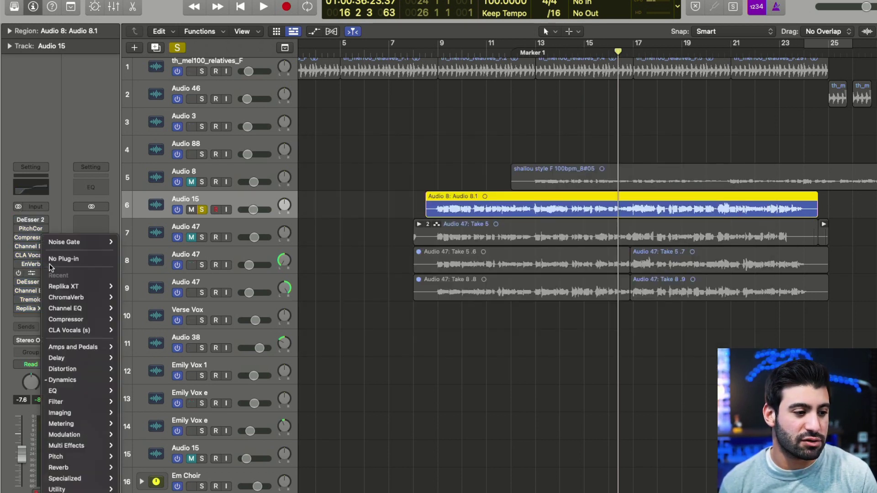
pyautogui.click(63, 257)
pyautogui.press('space')
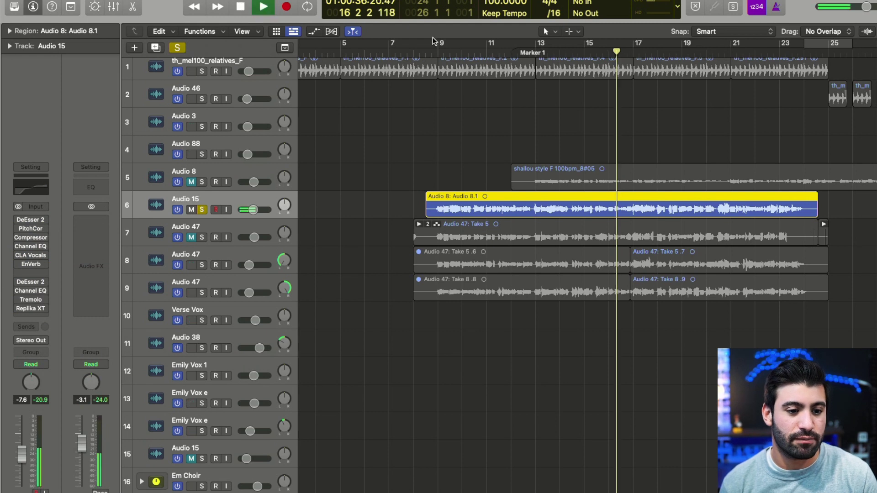
pyautogui.click(432, 44)
pyautogui.press('super+Left')
pyautogui.press('super+Left')
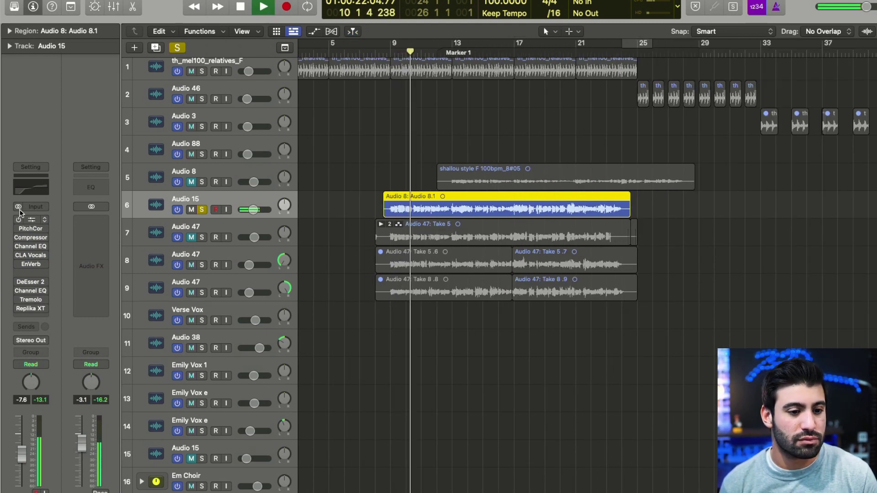
pyautogui.press('space')
# Select the whole vocal plug-in chain and play from the start of bar 9
pyautogui.moveTo(19, 214); pyautogui.dragTo(20, 306)
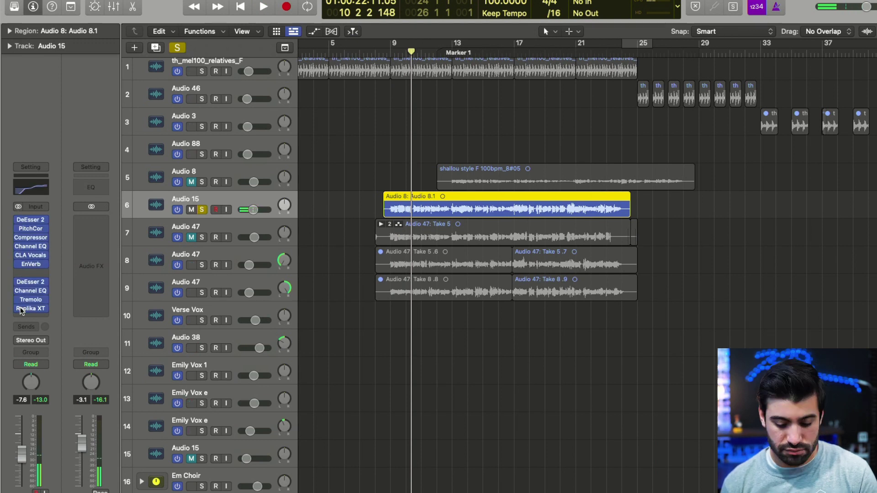
pyautogui.press(',')
pyautogui.press(',')
pyautogui.press(',')
pyautogui.press('.')
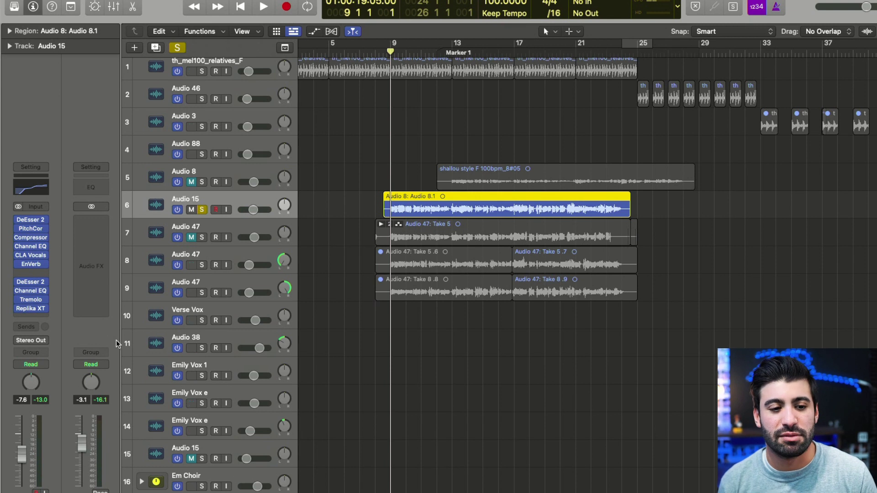
pyautogui.press('space')
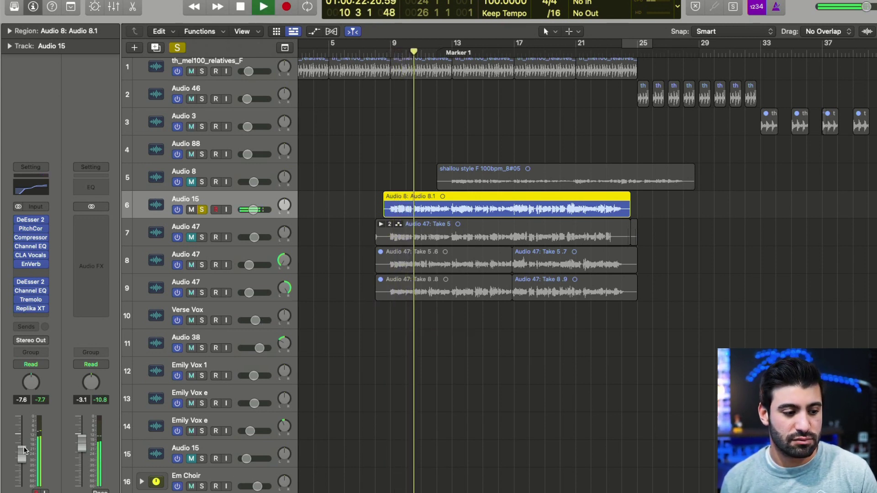
# Raise the Audio 15 fader to about -3.8 dB while listening, then stop playback
pyautogui.moveTo(22, 453); pyautogui.dragTo(25, 433)
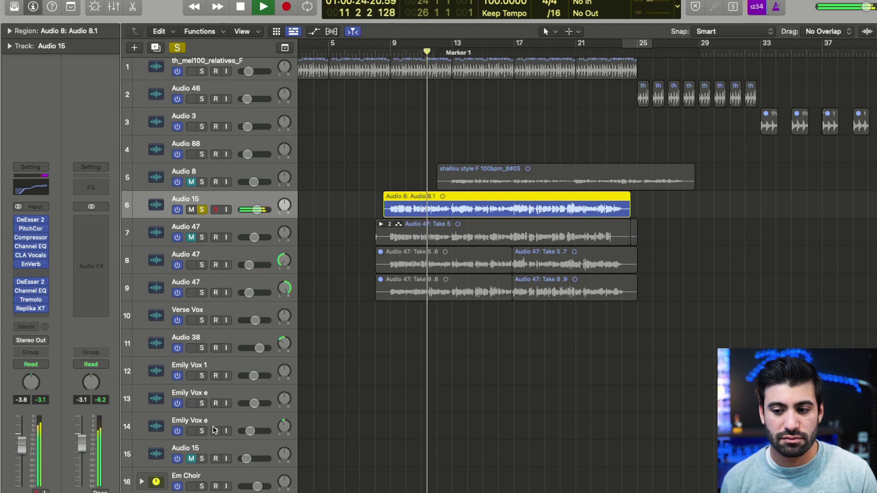
pyautogui.press('super+Left')
pyautogui.press('super+Up')
pyautogui.press('super+Right')
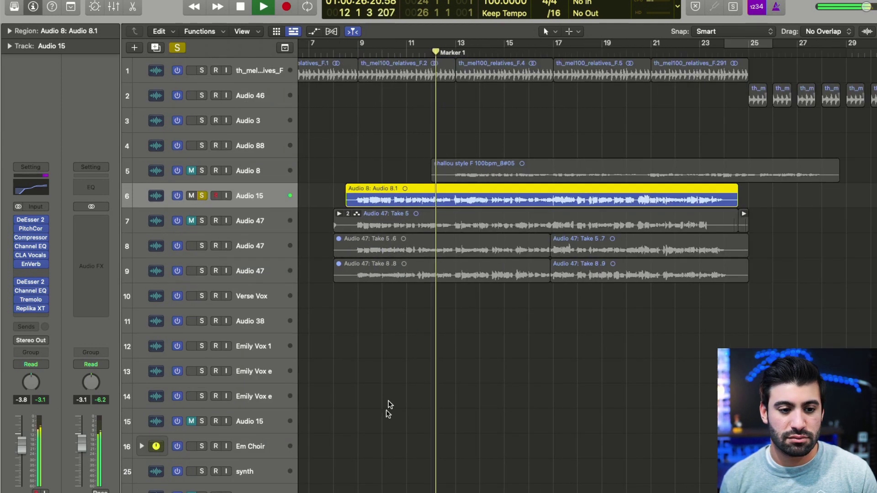
pyautogui.press('super+Down')
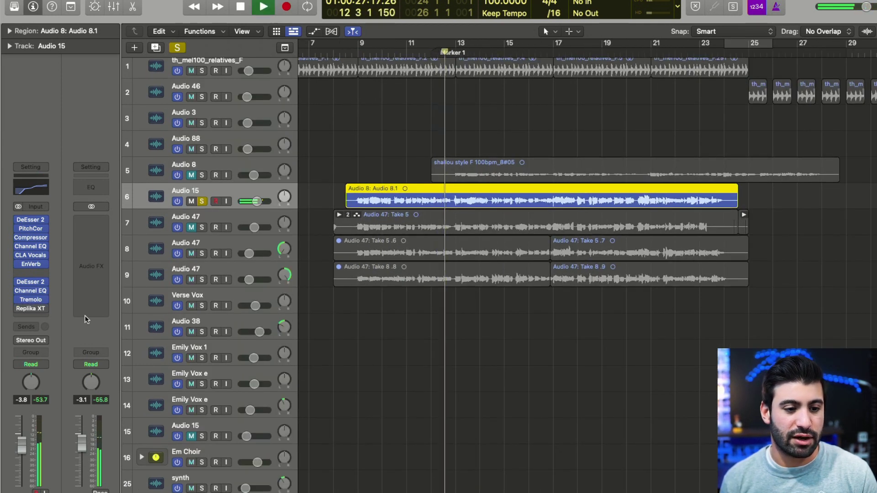
pyautogui.press('super+Left')
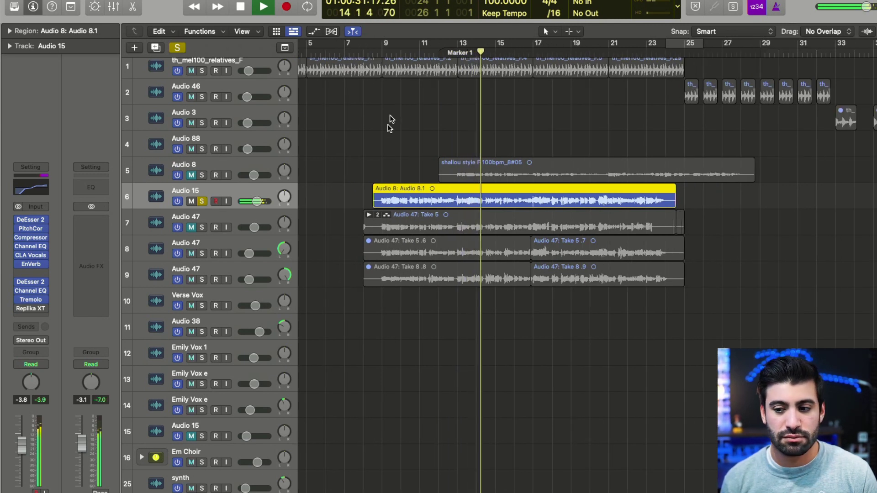
pyautogui.press('space')
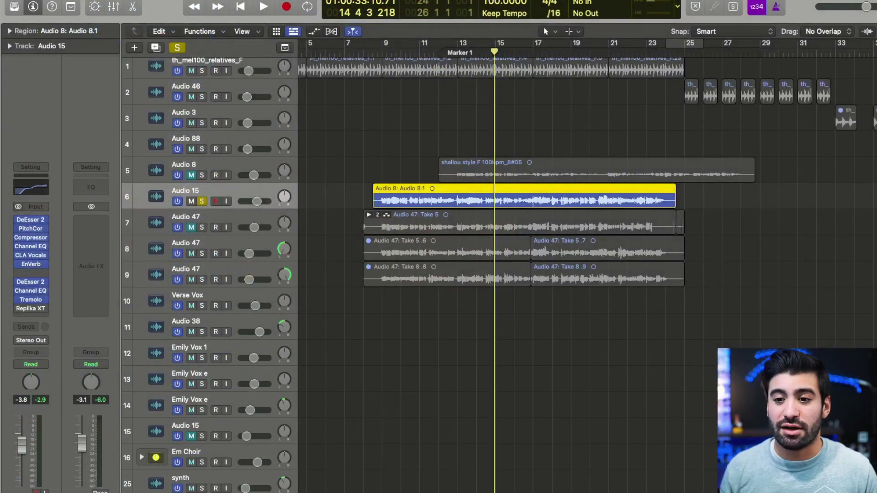
# Unsolo Audio 15 and browse Currently Working On > All Night to list the project's tracks
pyautogui.press('s')
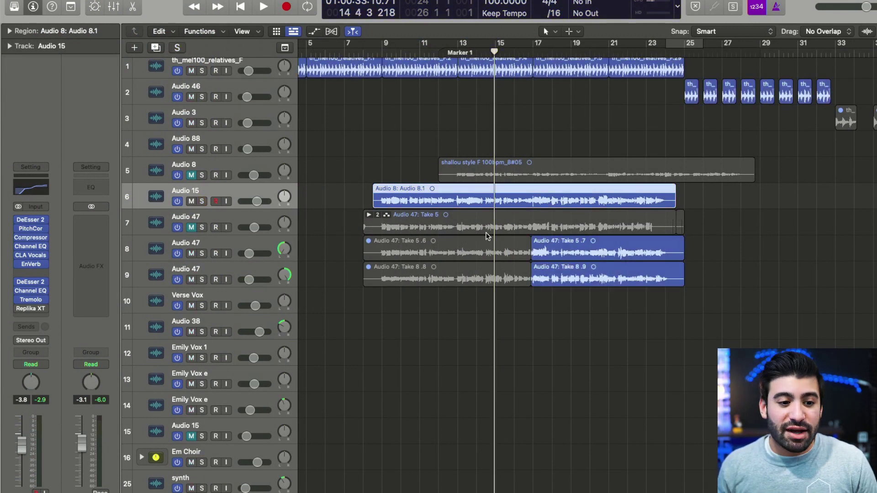
pyautogui.moveTo(733, 183); pyautogui.dragTo(772, 234)
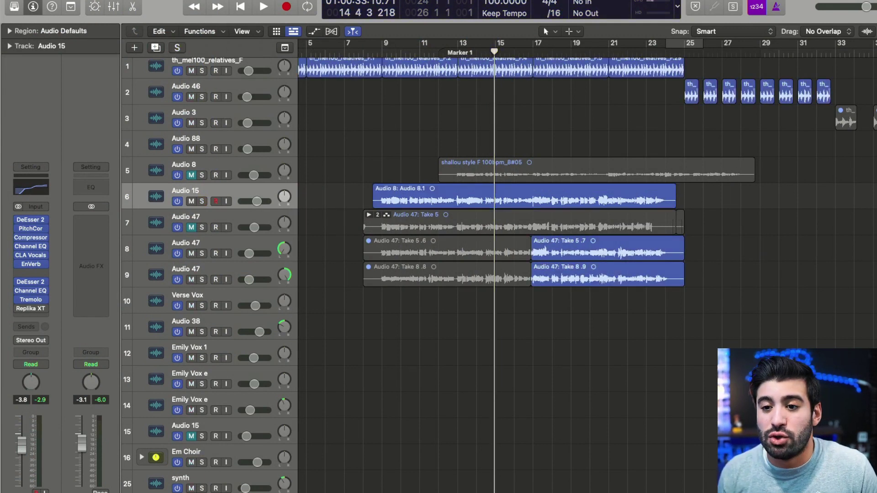
pyautogui.press('f')
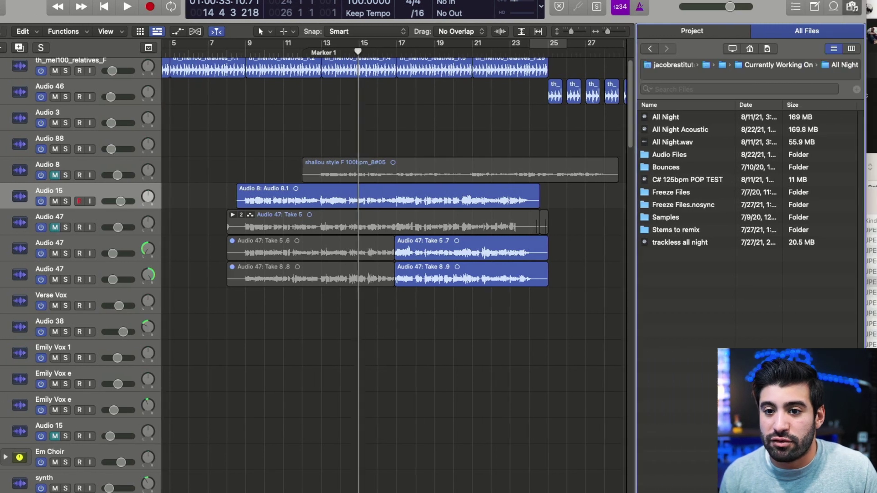
pyautogui.click(754, 65)
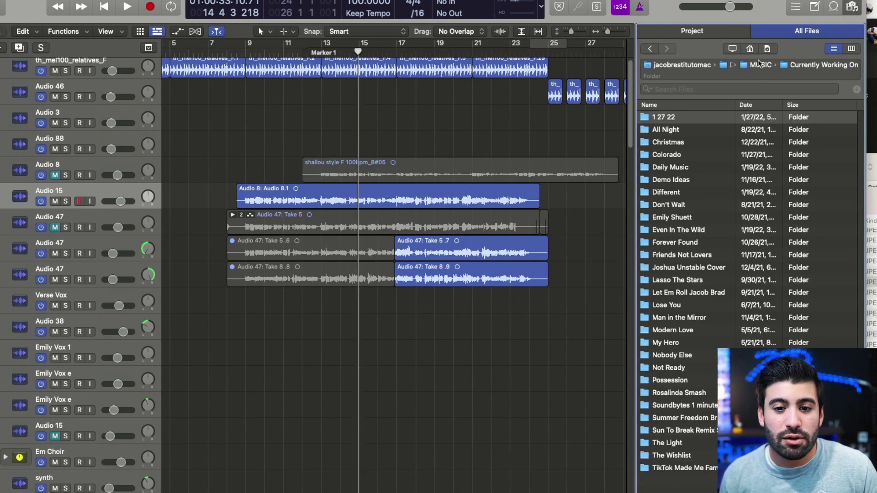
pyautogui.doubleClick(689, 128)
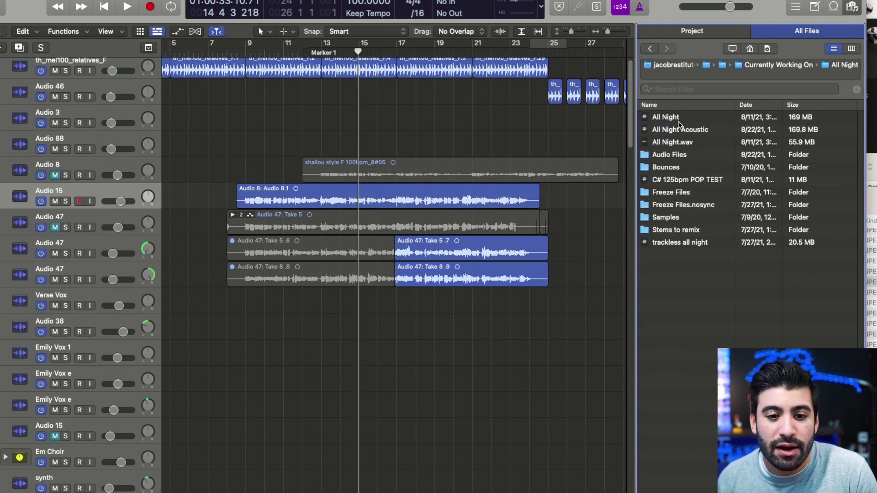
pyautogui.doubleClick(679, 114)
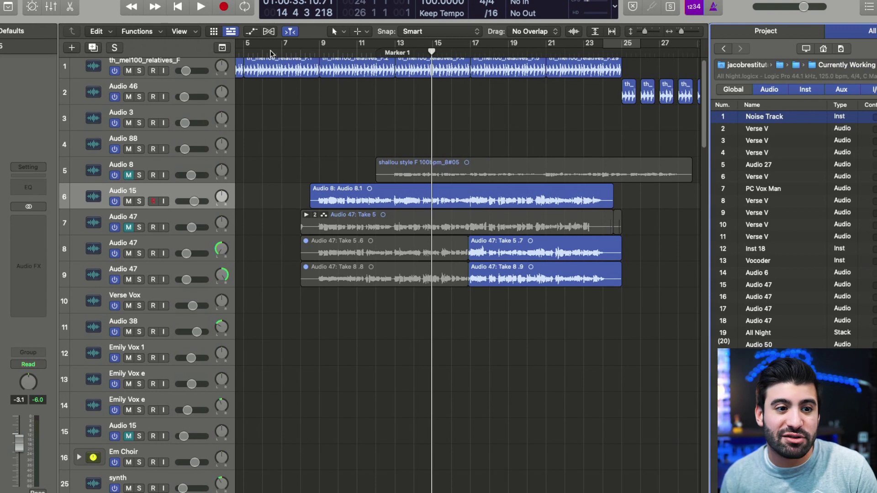
# Select the Verse V track in All Night and review its Plug-ins column
pyautogui.click(799, 122)
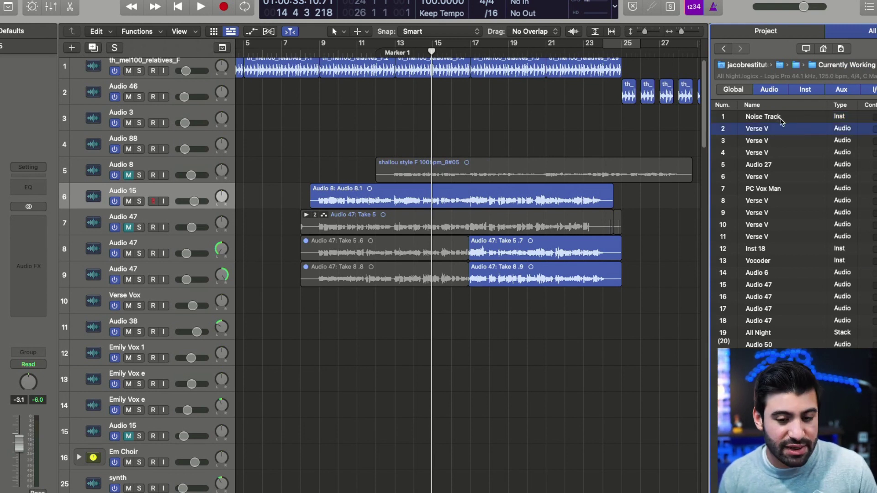
pyautogui.hscroll(5, 780, 118)
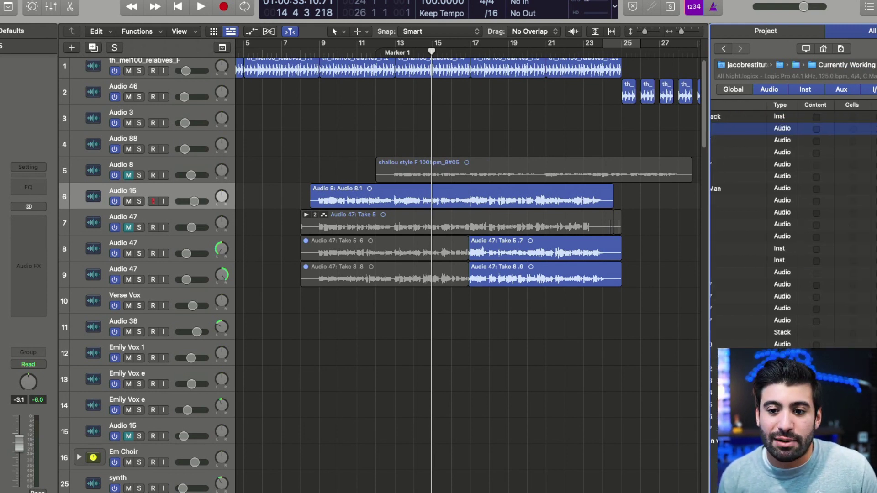
pyautogui.hscroll(5, 875, 131)
pyautogui.hscroll(-10, 817, 196)
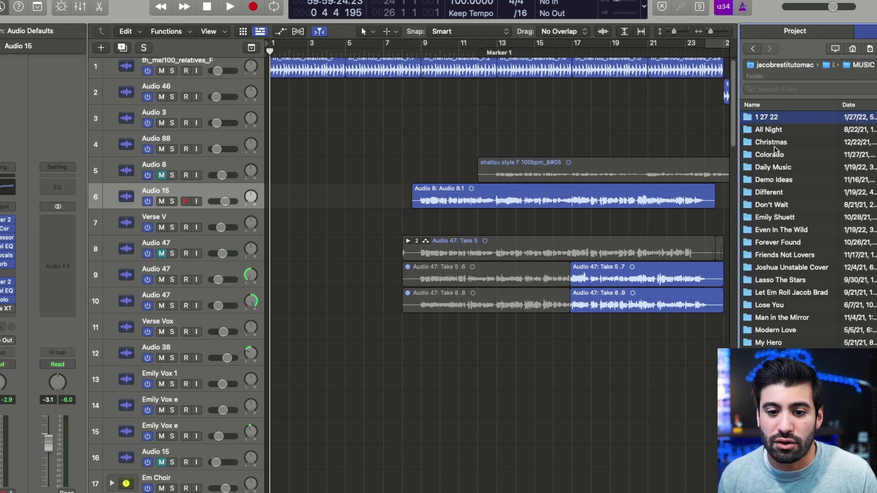
# Select Don't Wait.wav from the Don't Wait folder, then switch to the YouTube Studio window
pyautogui.click(781, 138)
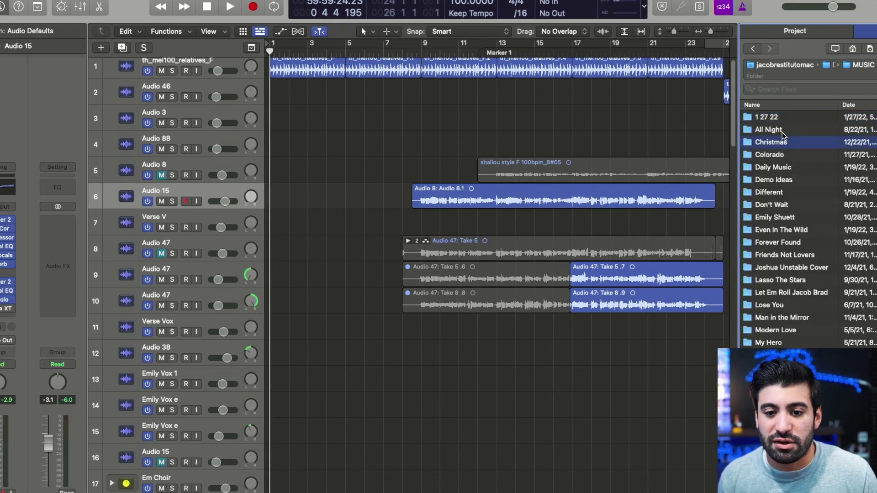
pyautogui.doubleClick(777, 203)
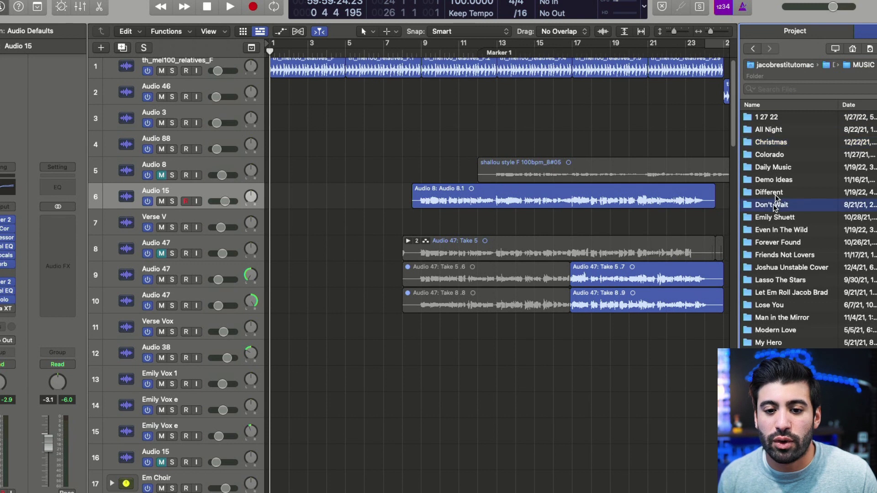
pyautogui.click(797, 152)
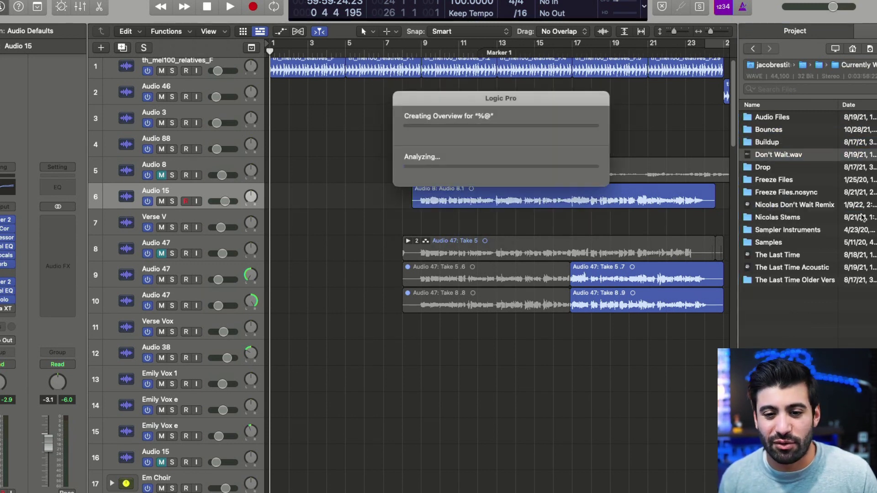
pyautogui.press('super+Tab')
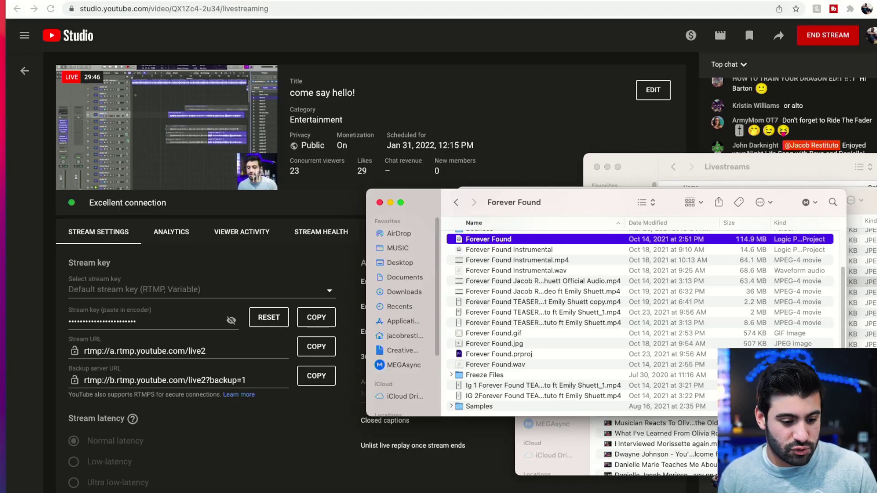
pyautogui.moveTo(503, 489)
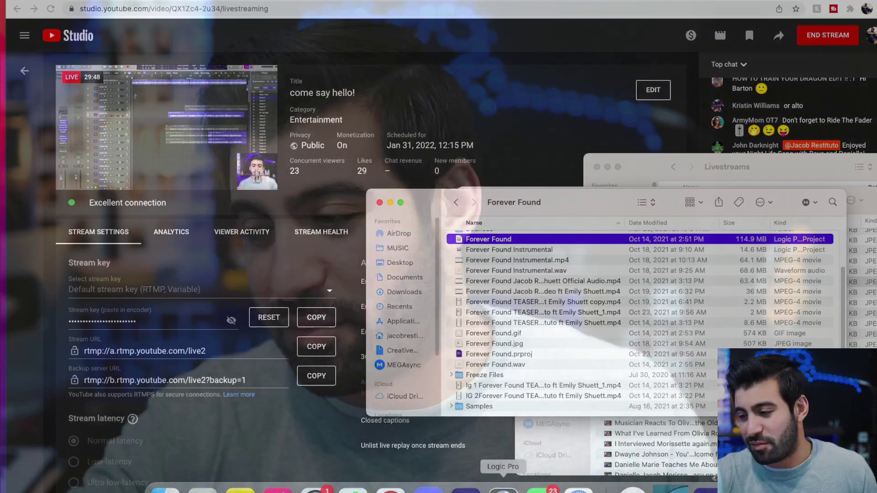